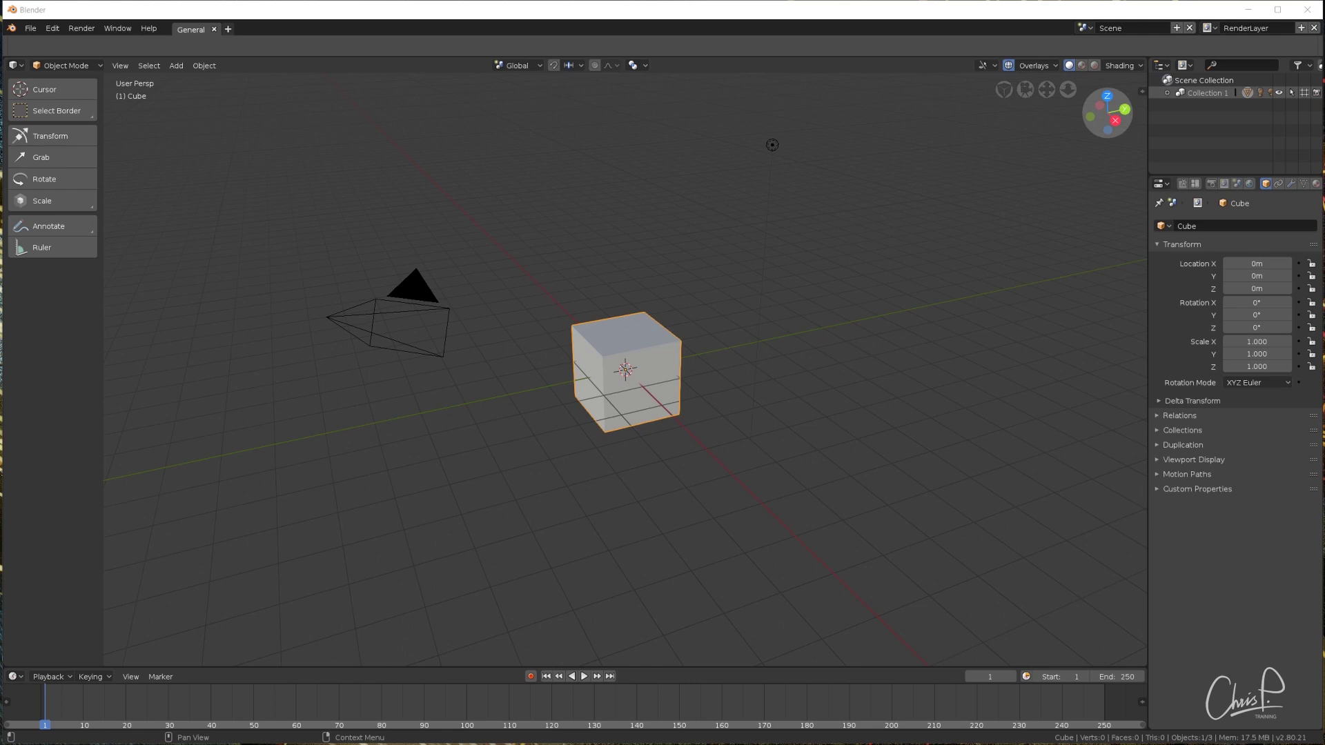
# - View the scattering diagrams from 01.jpg onward, through the reflected, refracted and scattered-ray examples
pyautogui.hotkey('alt', 'Tab')
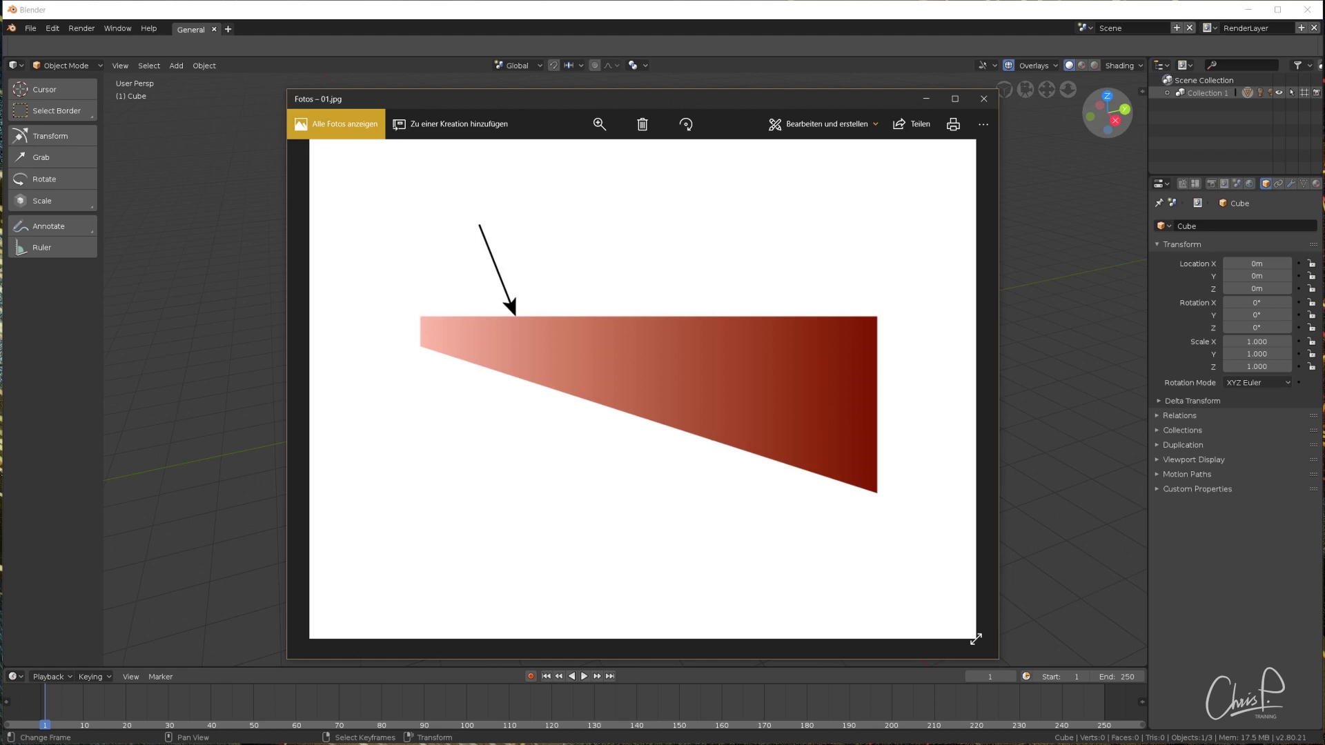
pyautogui.press('Right')
pyautogui.press('Right')
pyautogui.press('Right')
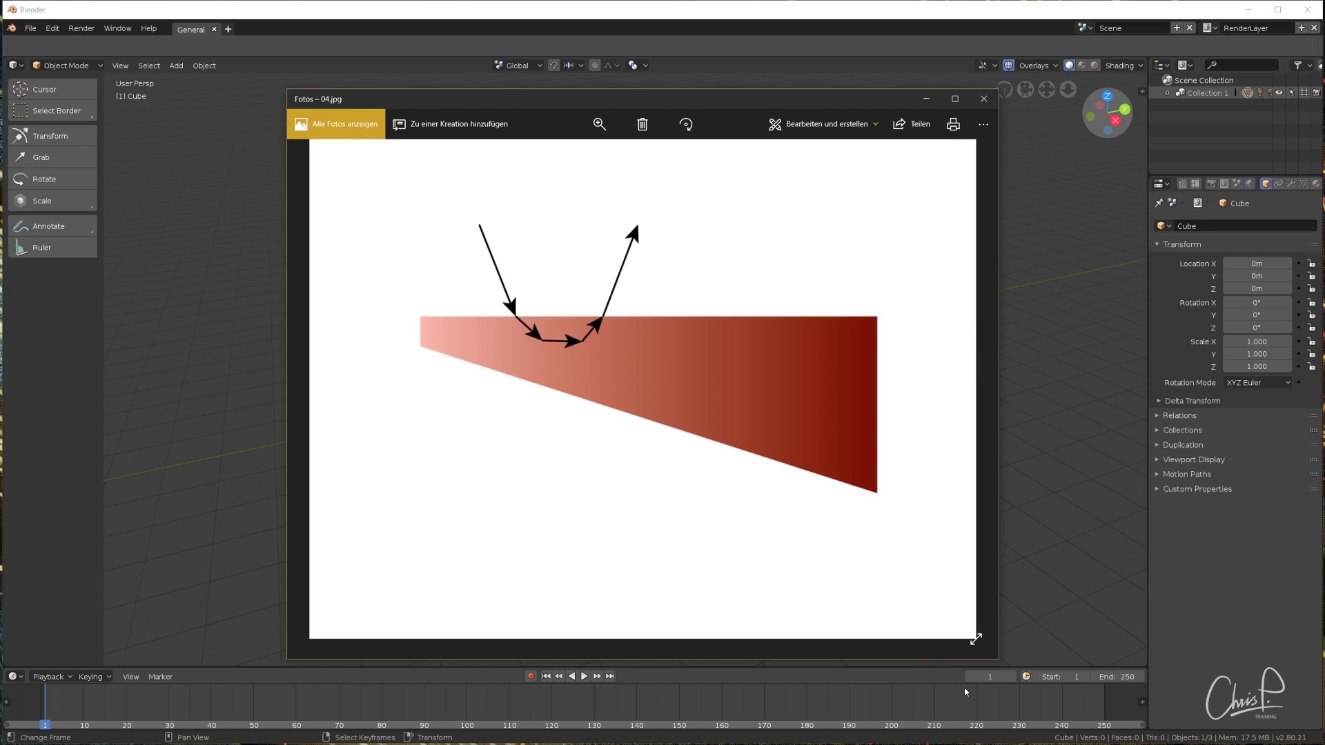
pyautogui.press('Right')
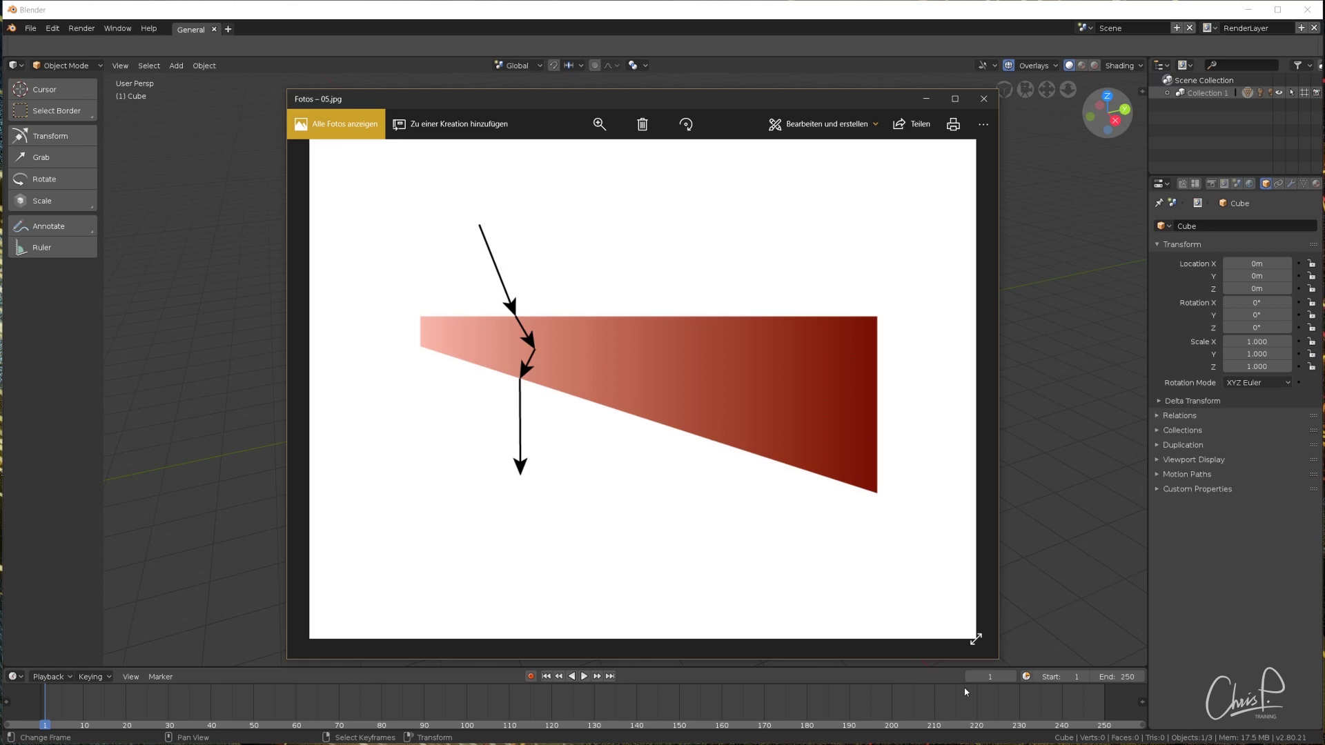
pyautogui.press('Right')
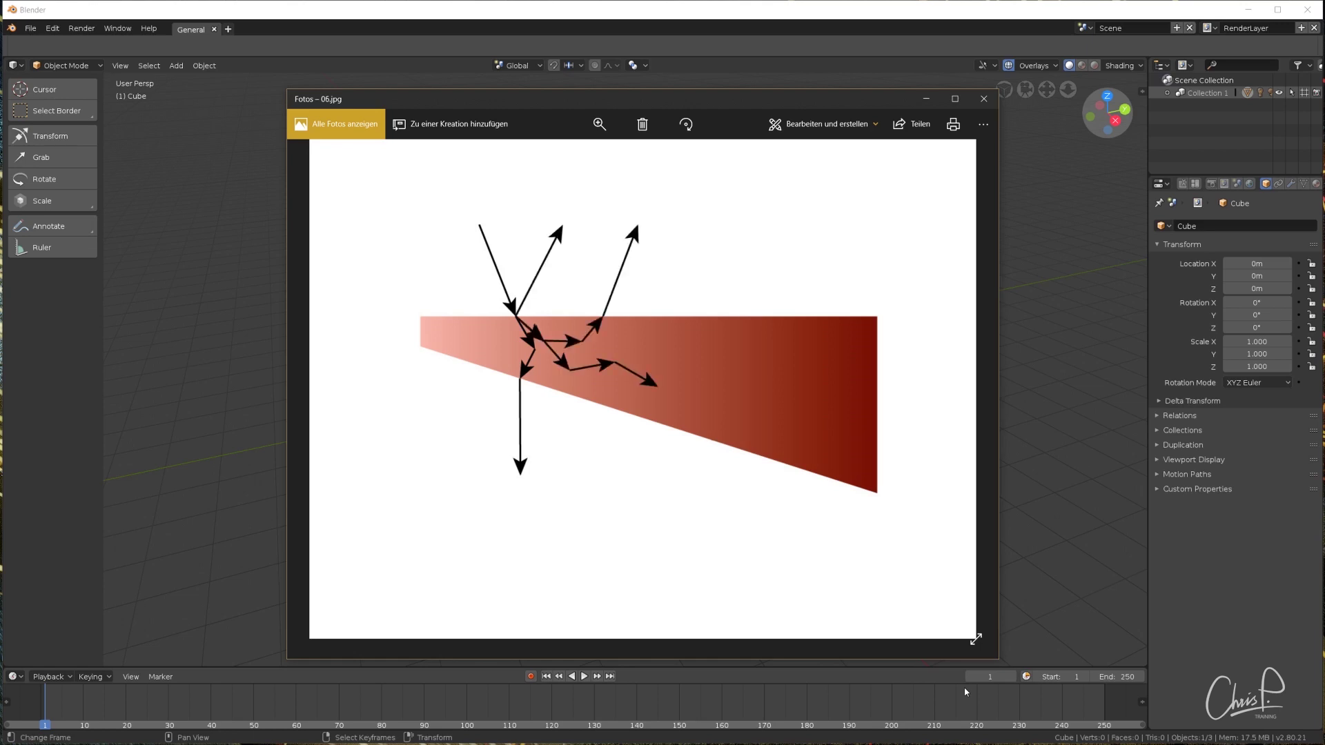
pyautogui.press('Right')
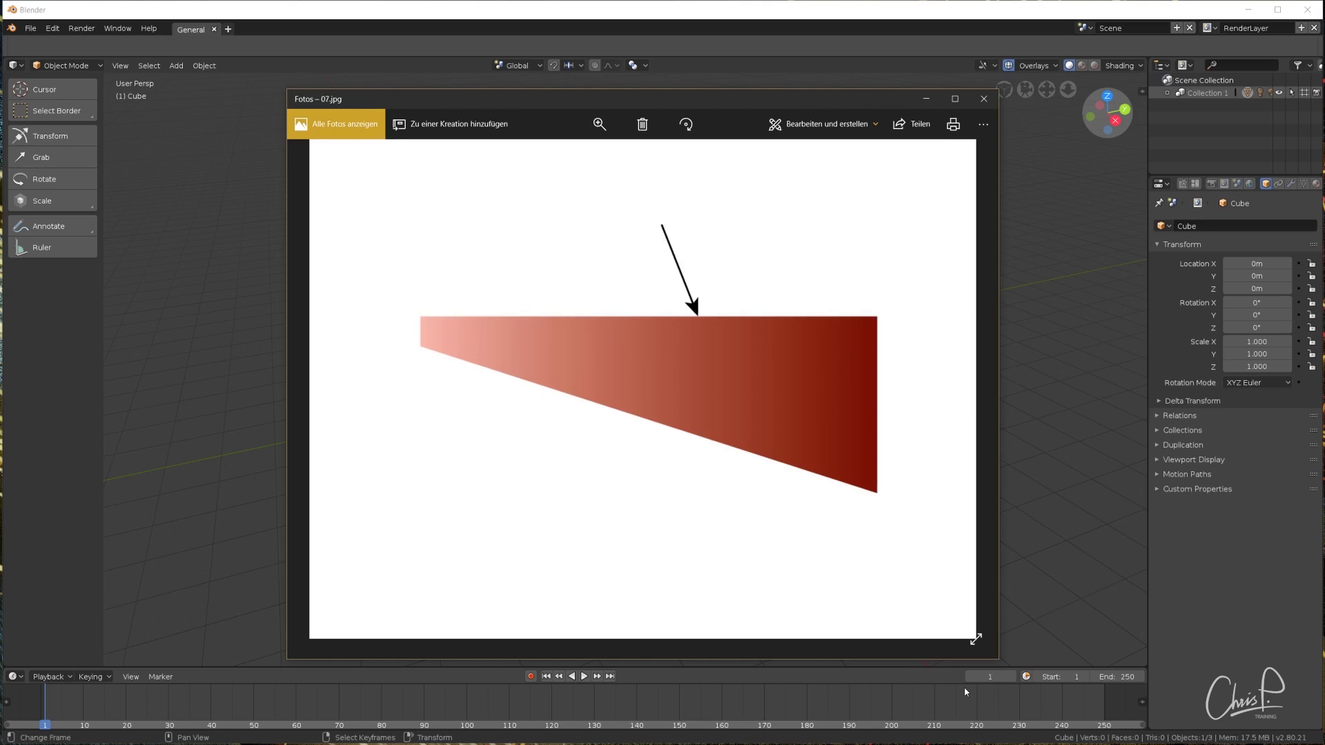
# - Page through diagrams 08.jpg to 11.jpg, then close Microsoft Photos to return to Blender
pyautogui.press('Right')
pyautogui.press('Right')
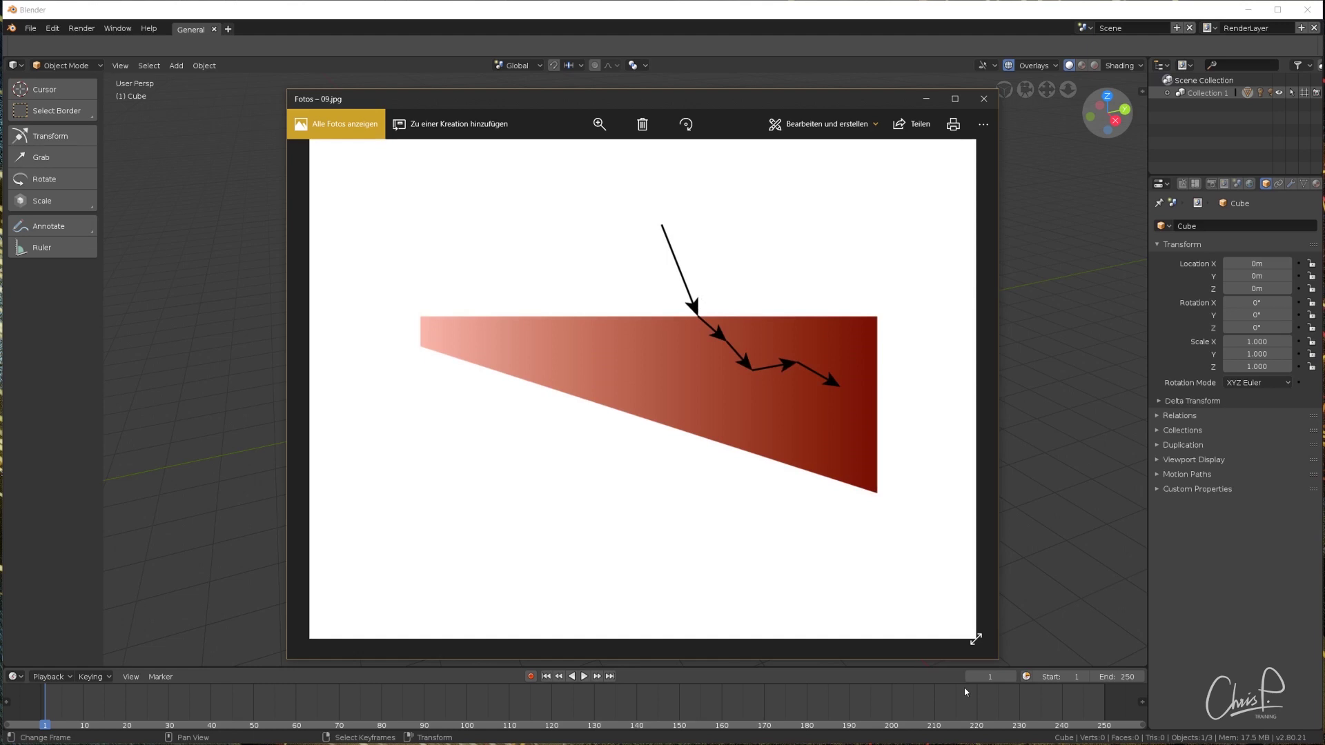
pyautogui.press('Right')
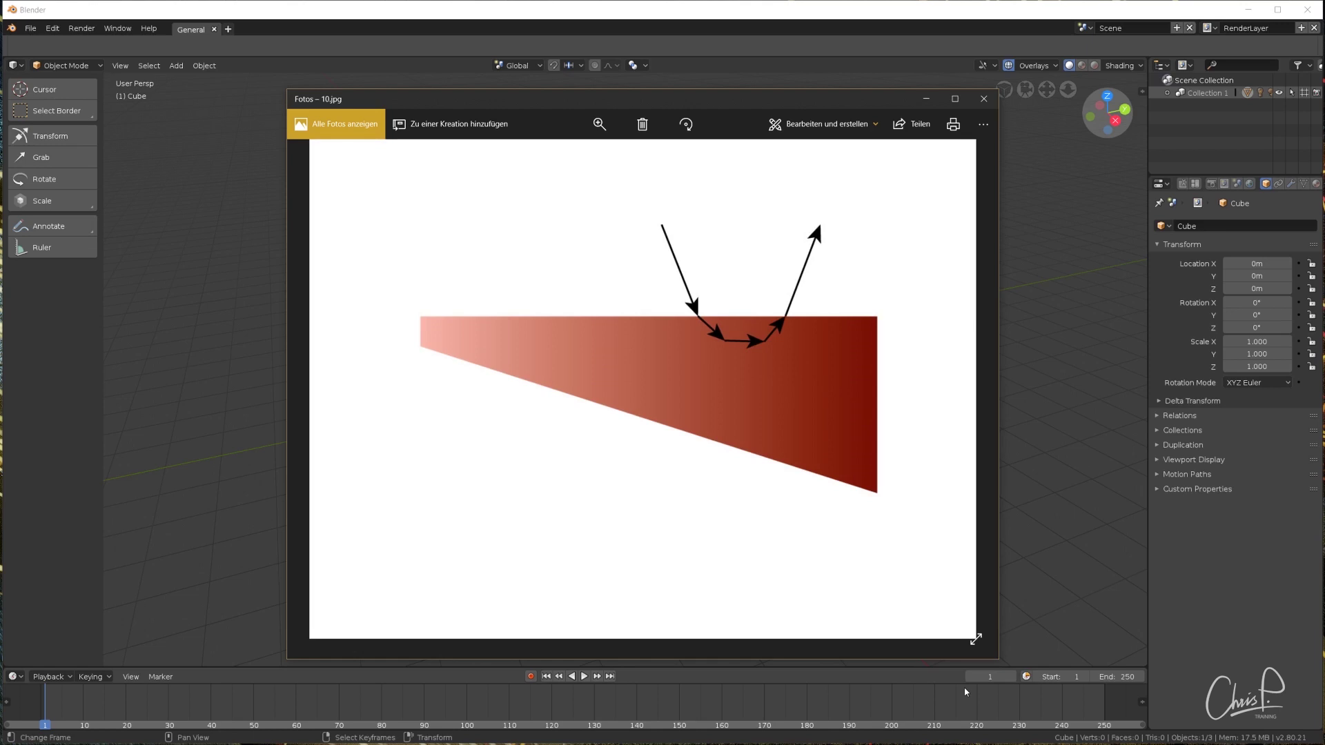
pyautogui.press('Right')
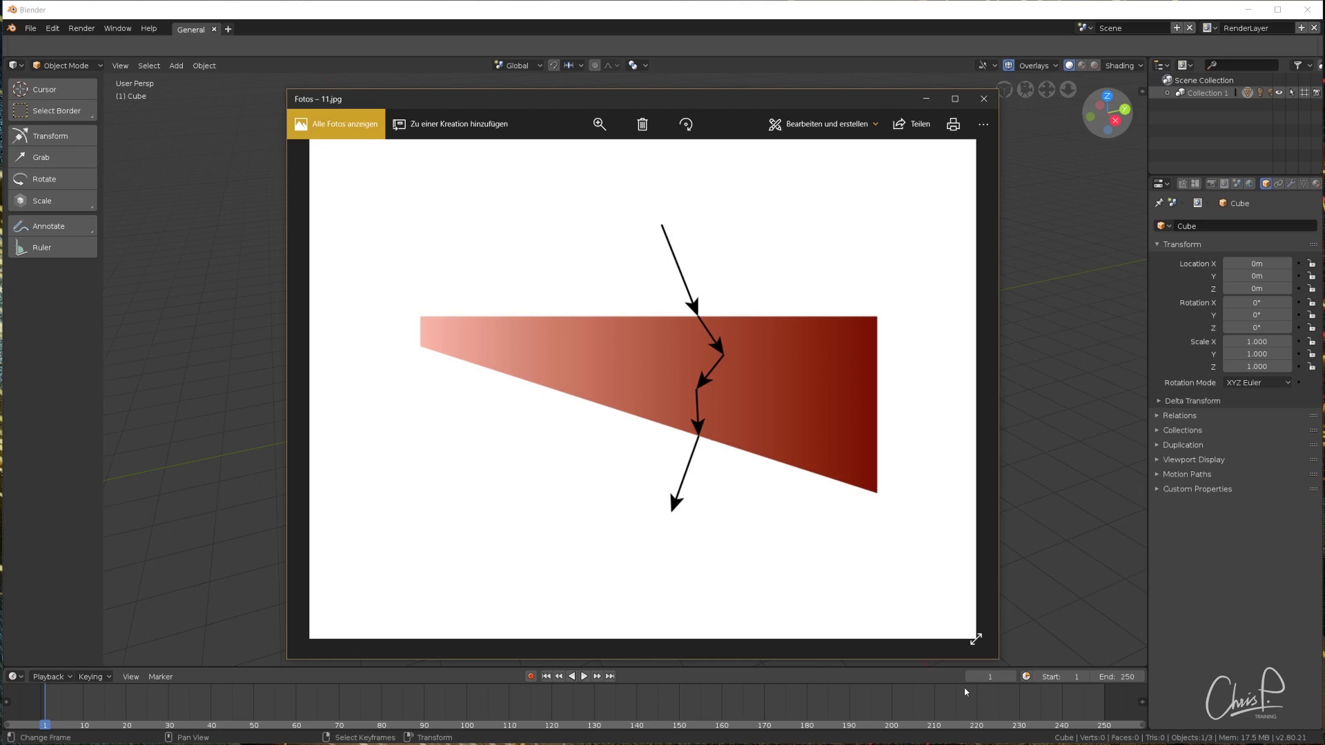
pyautogui.click(964, 691)
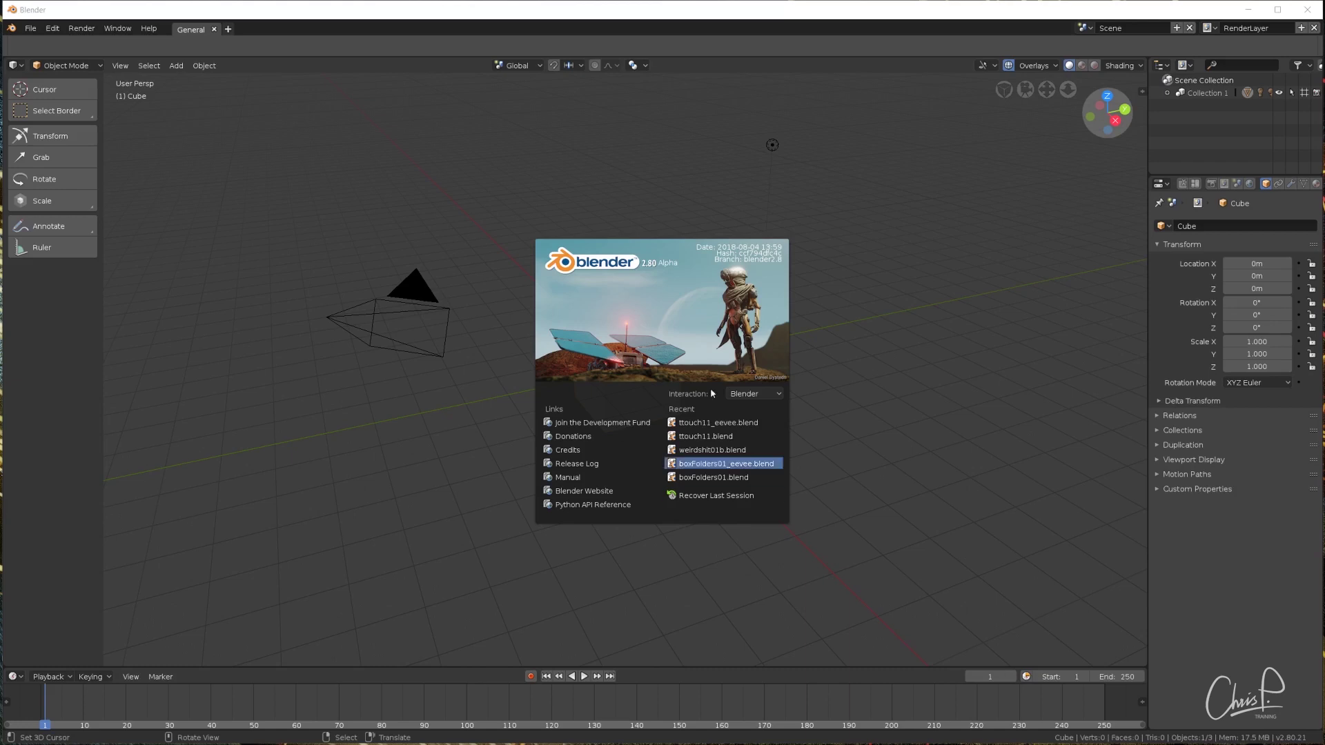
# - Dismiss the splash screen, delete the default cube and add a Suzanne monkey mesh
pyautogui.click(803, 326)
pyautogui.press('x')
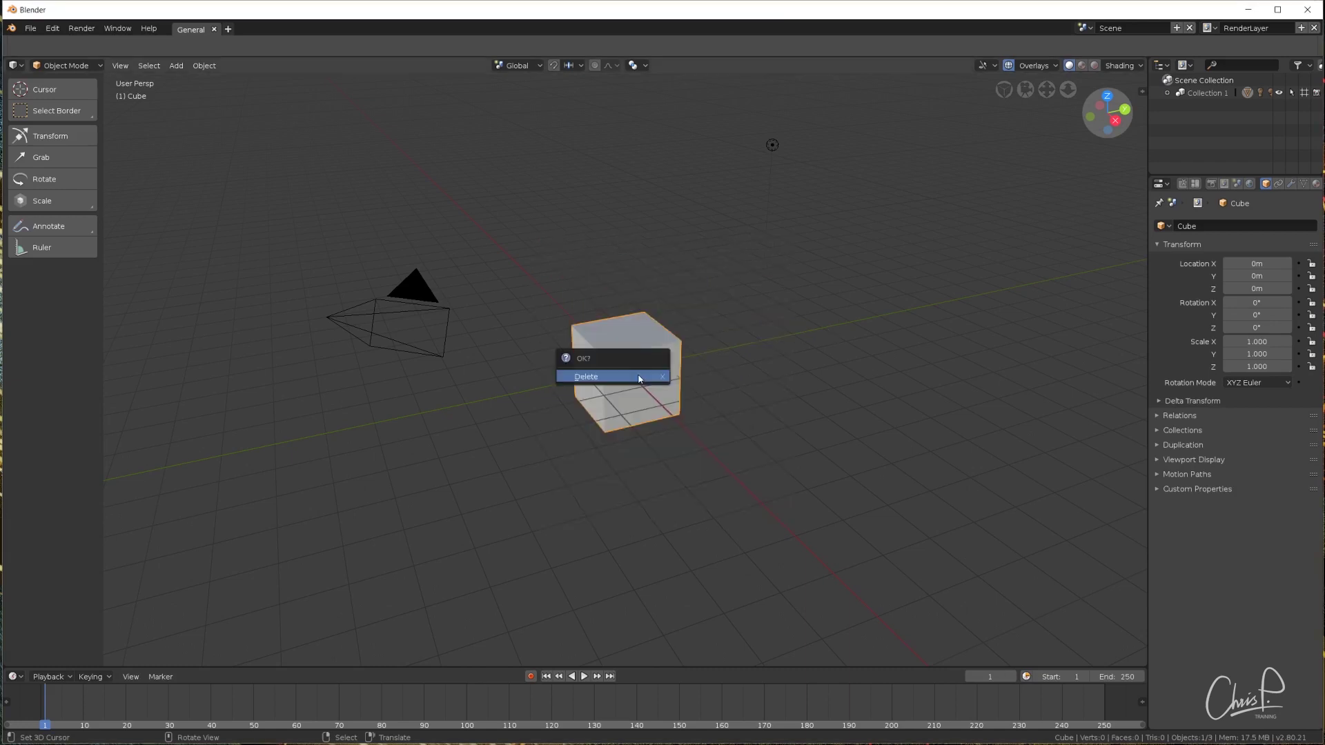
pyautogui.click(638, 376)
pyautogui.hotkey('shift', 'a')
pyautogui.moveTo(656, 377)
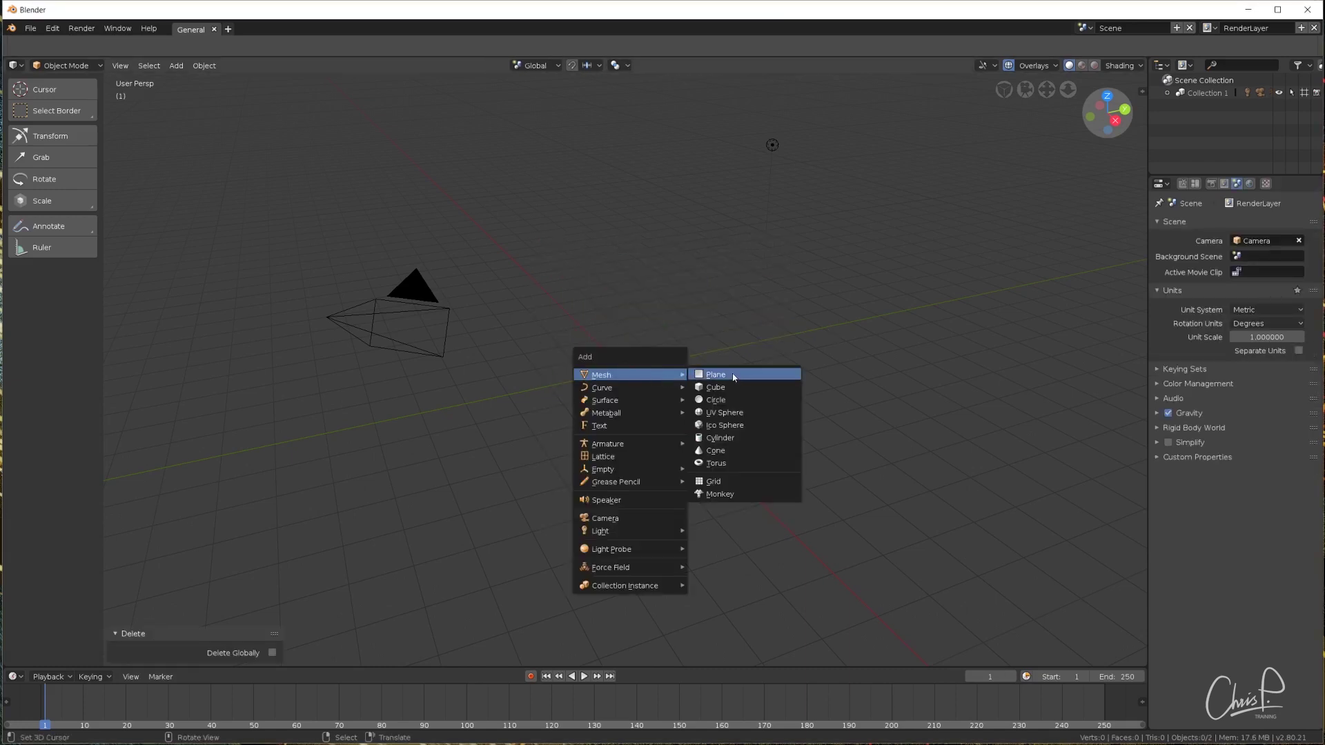
pyautogui.click(737, 495)
# - Move the lamp closer to Suzanne, repositioning it down and right in top view
pyautogui.moveTo(646, 442); pyautogui.dragTo(616, 355, button='middle')
pyautogui.click(801, 115)
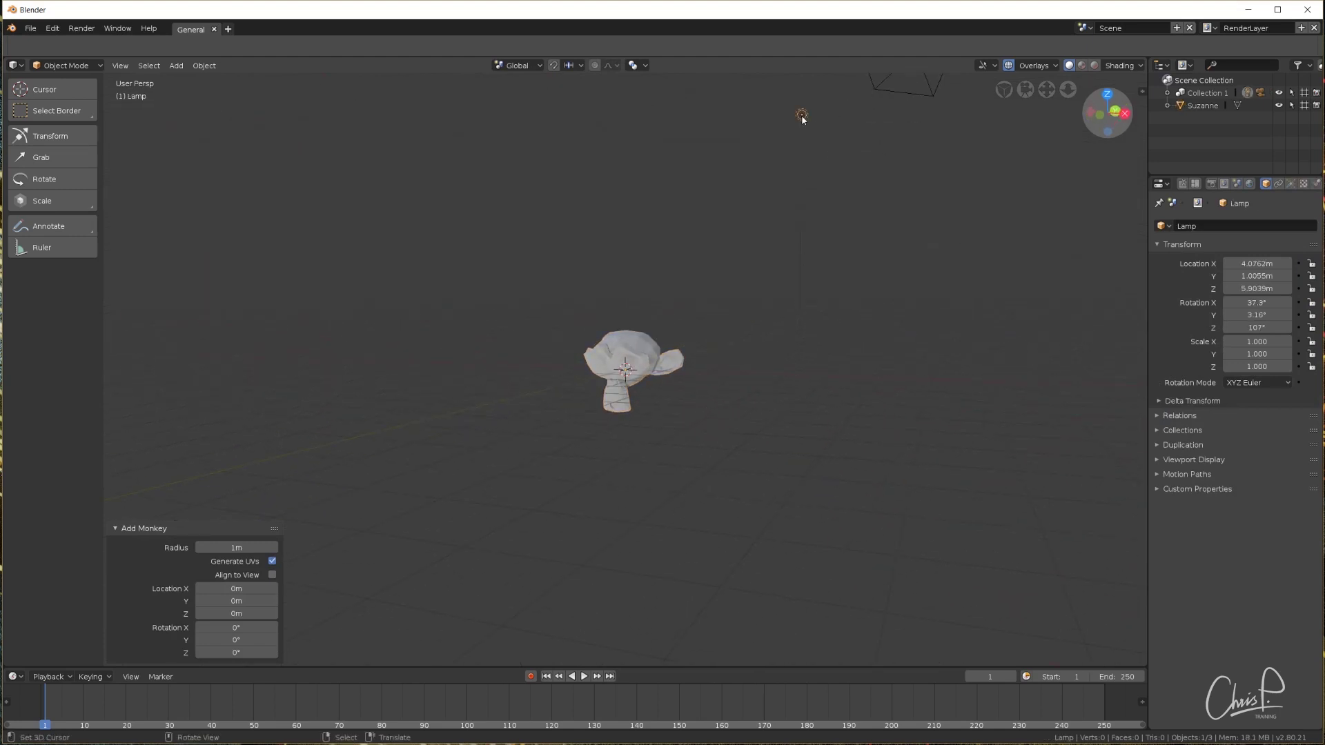
pyautogui.press('g')
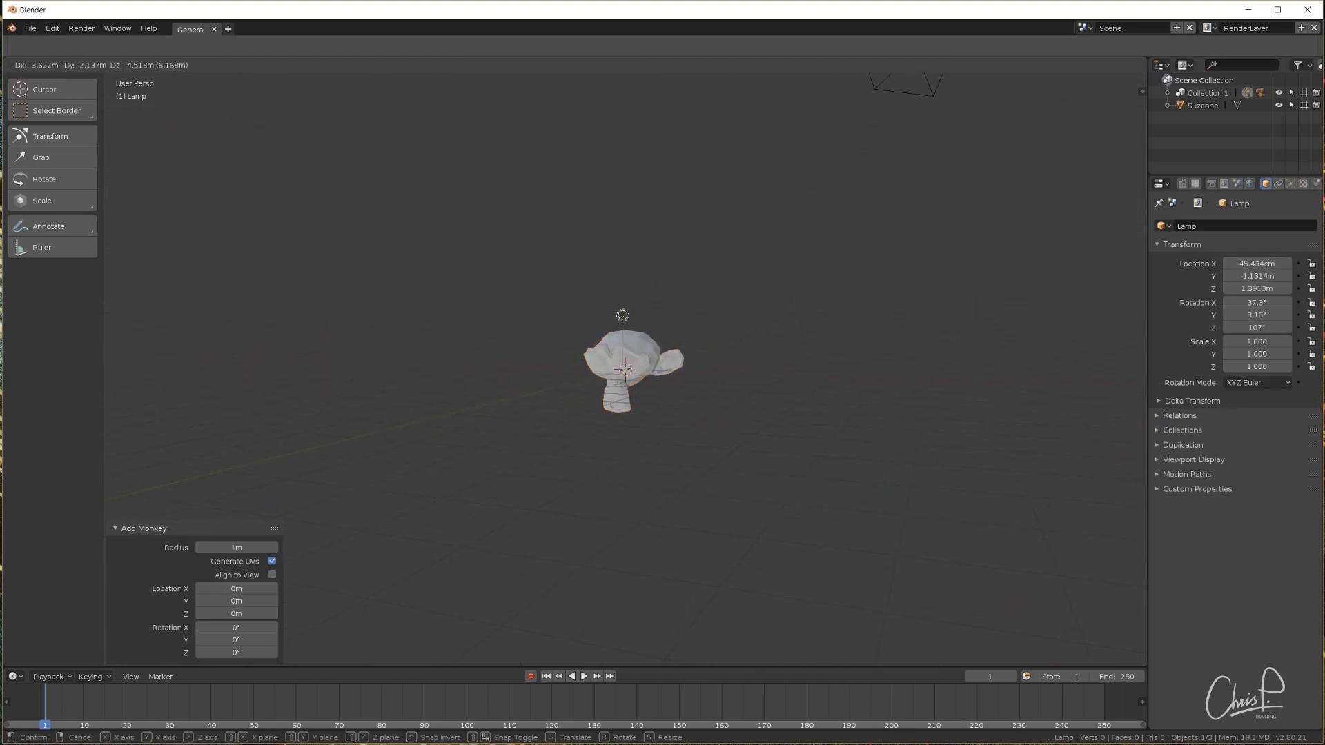
pyautogui.click(624, 316)
pyautogui.press('KP_7')
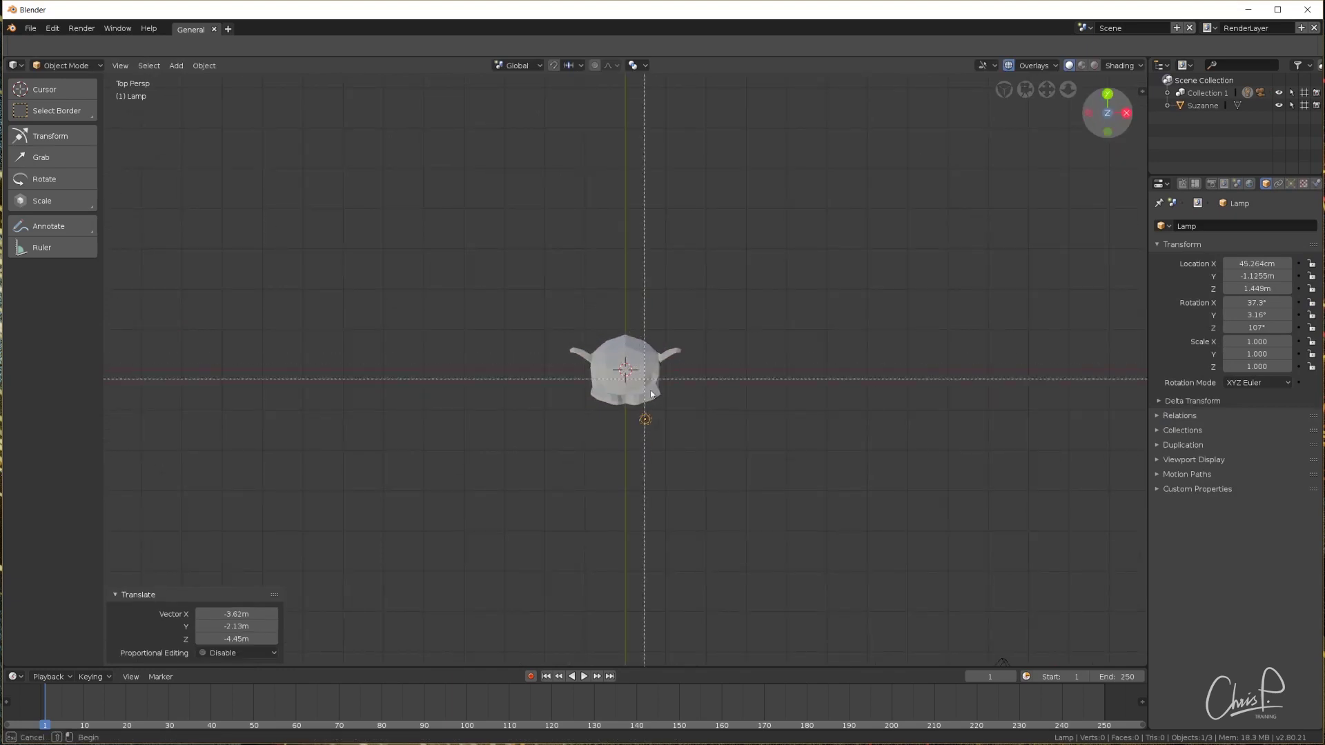
pyautogui.press('g')
pyautogui.click(705, 518)
# - Look through the camera and smooth Suzanne with subdivision level 2 (Ctrl+2)
pyautogui.press('KP_0')
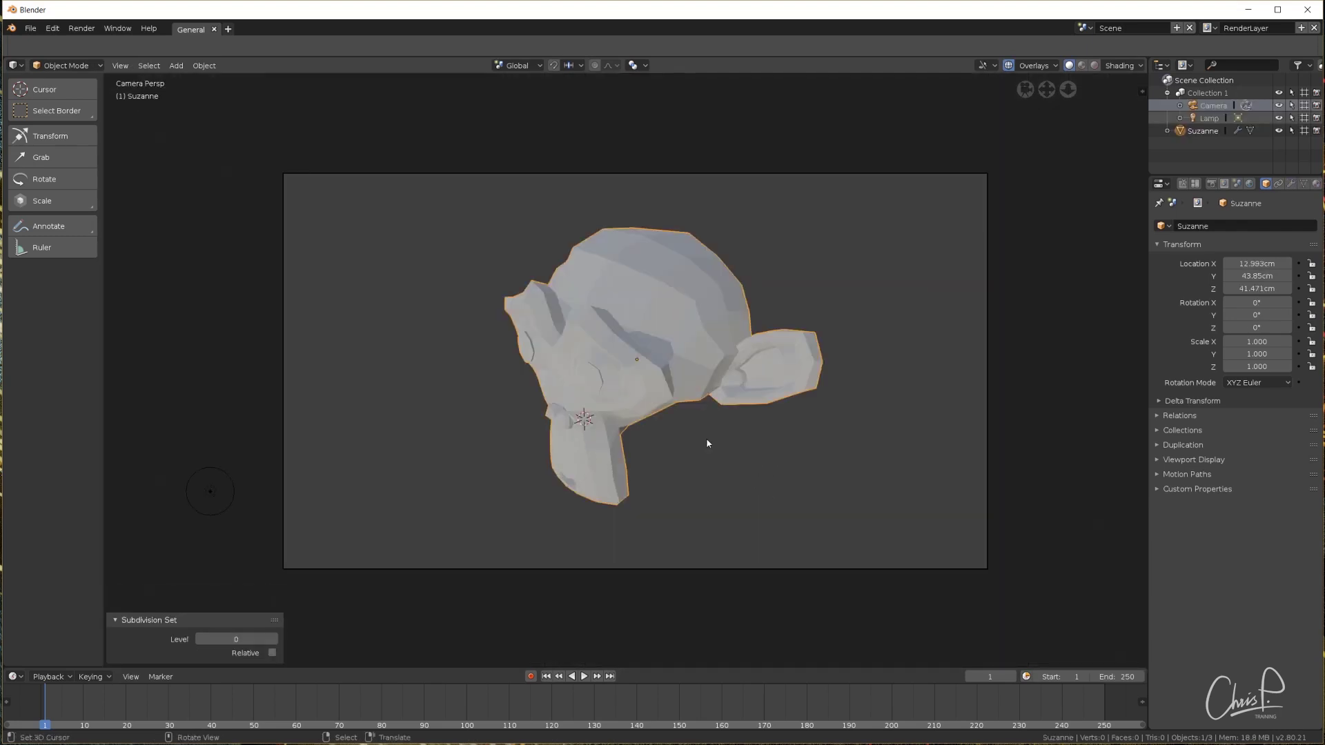
pyautogui.press('ctrl')
pyautogui.hotkey('ctrl', '2')
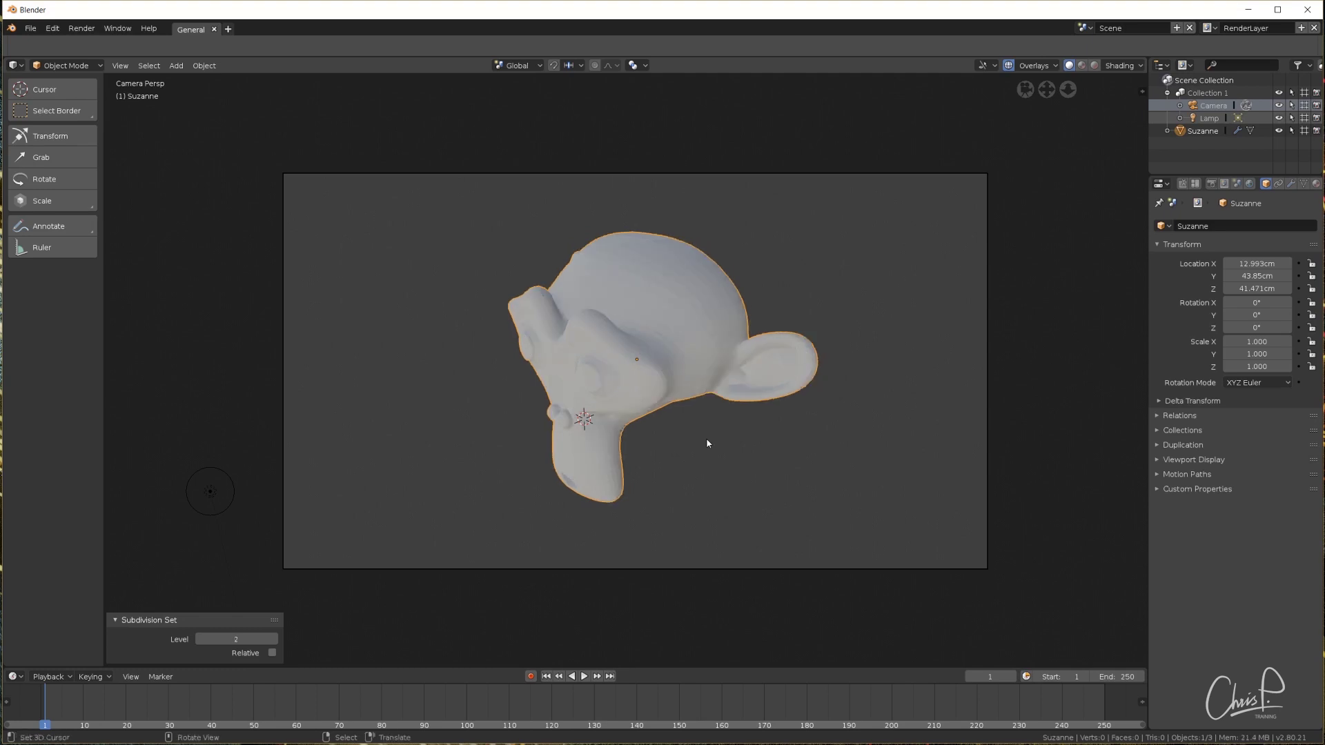
pyautogui.scroll(1, 650, 378)
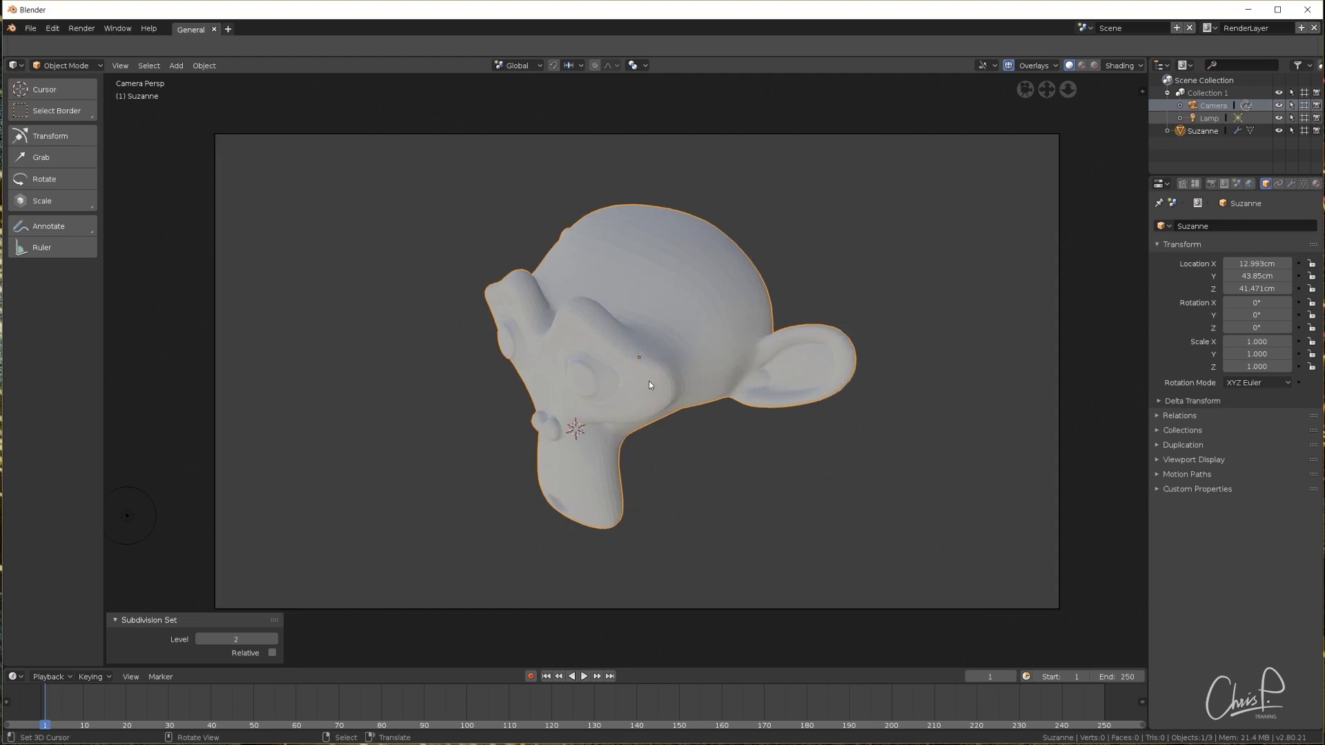
# - Switch the scene's render engine to Cycles
pyautogui.click(1250, 183)
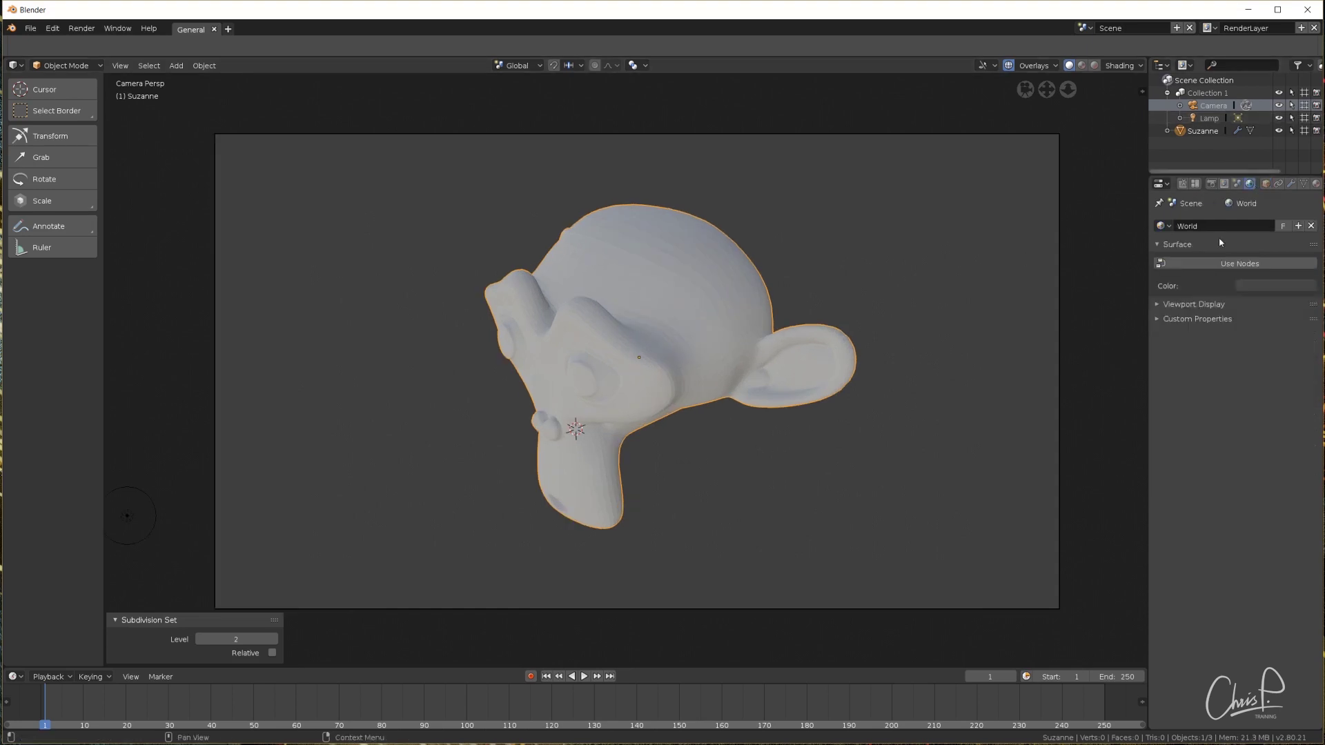
pyautogui.click(1211, 183)
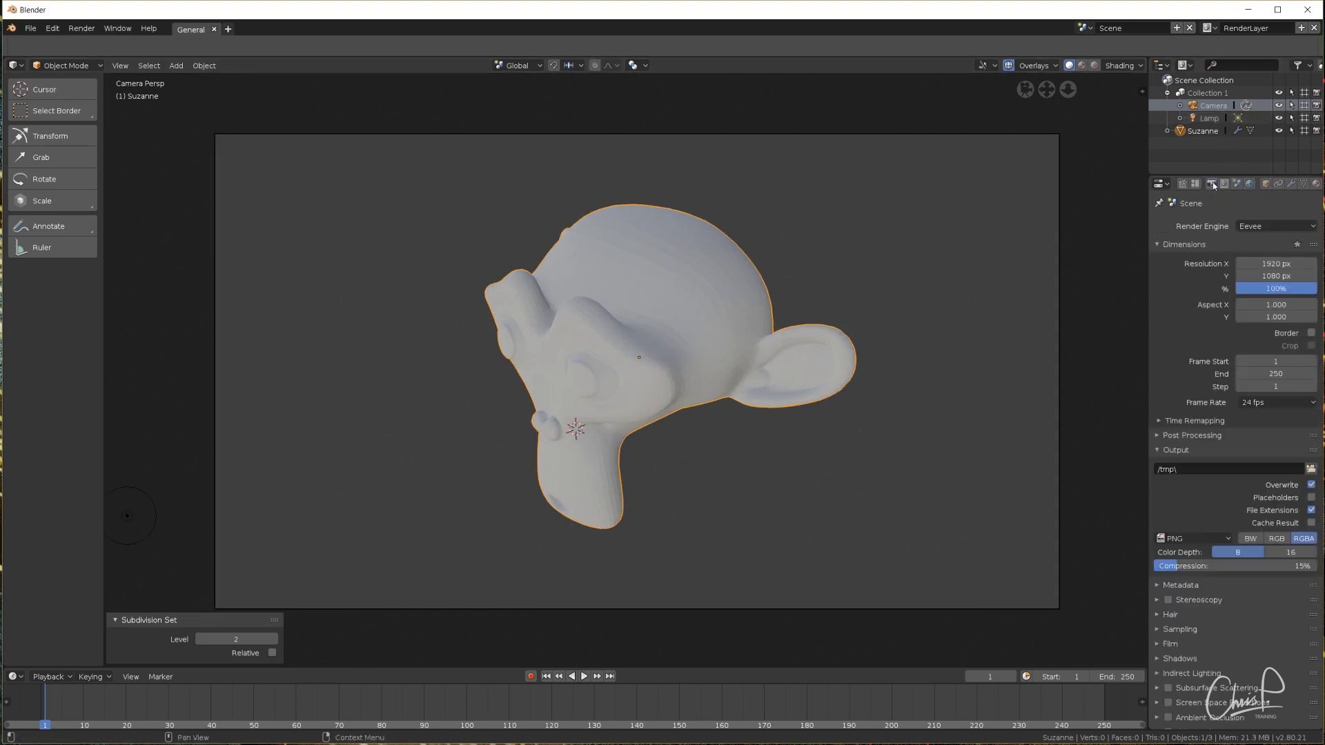
pyautogui.click(1261, 225)
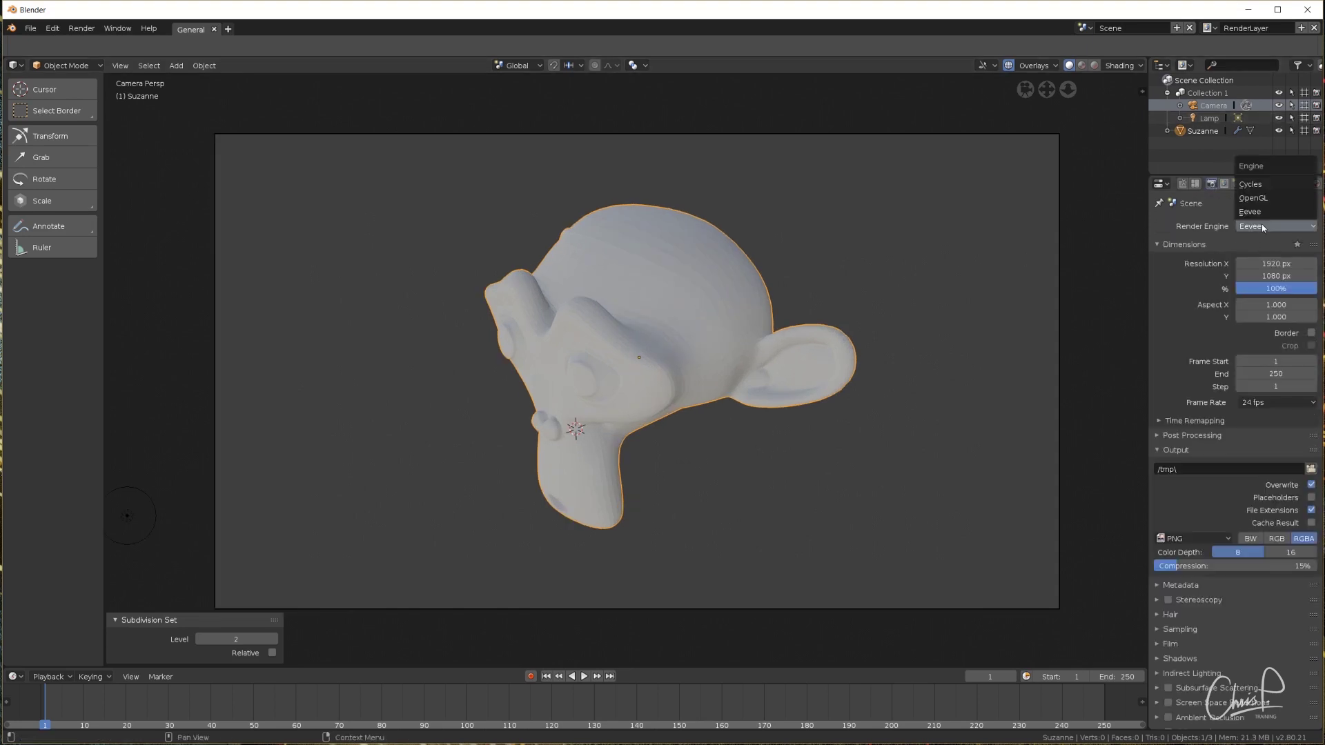
pyautogui.click(1257, 184)
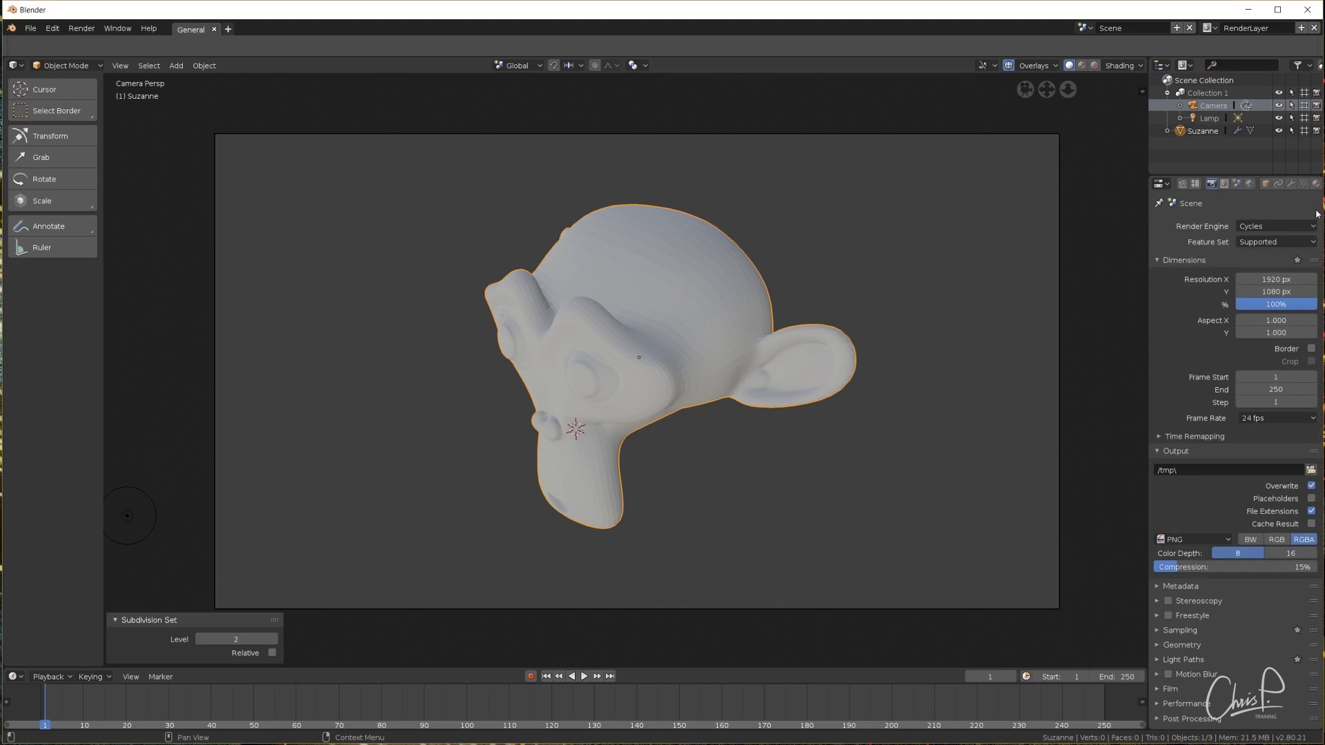
# - Enable world nodes, darken the Background colour to black, and preview with rendered shading
pyautogui.click(1250, 185)
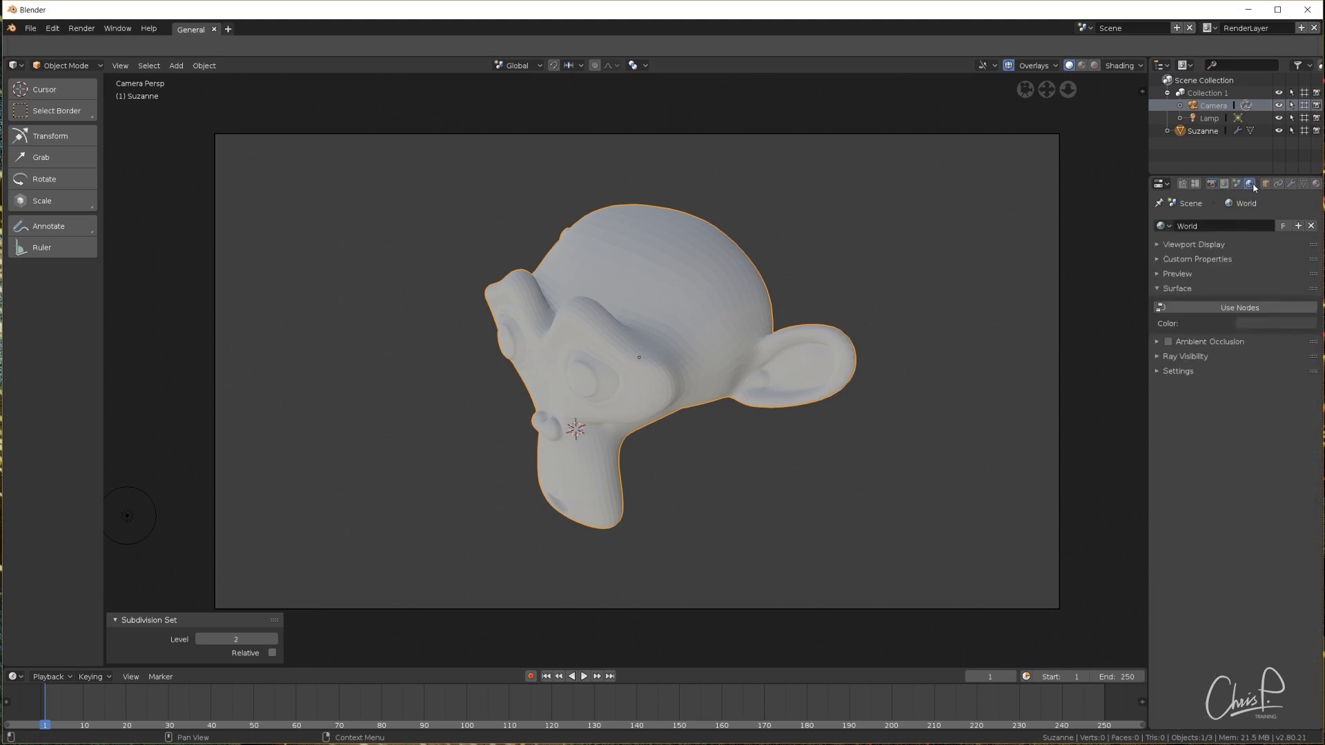
pyautogui.click(1248, 309)
pyautogui.click(1273, 330)
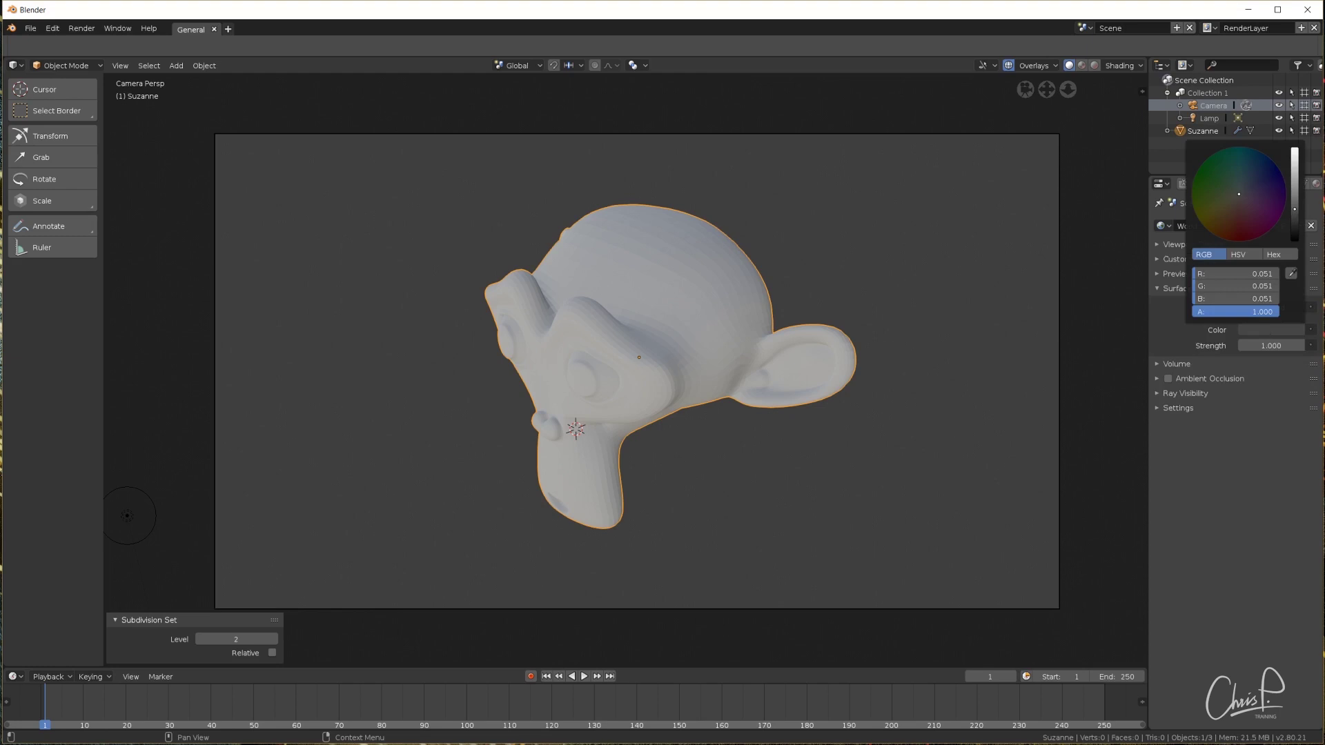
pyautogui.moveTo(1295, 209); pyautogui.dragTo(1294, 238)
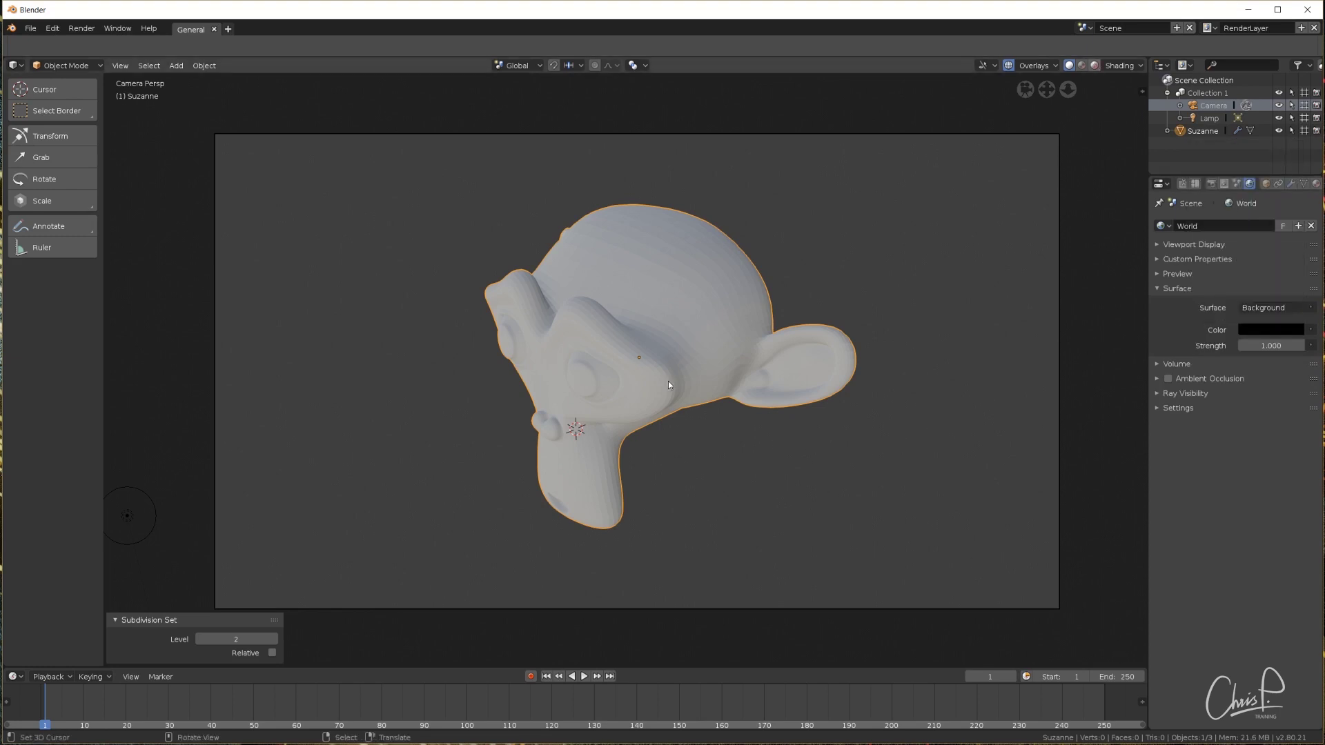
pyautogui.hotkey('shift', 'z')
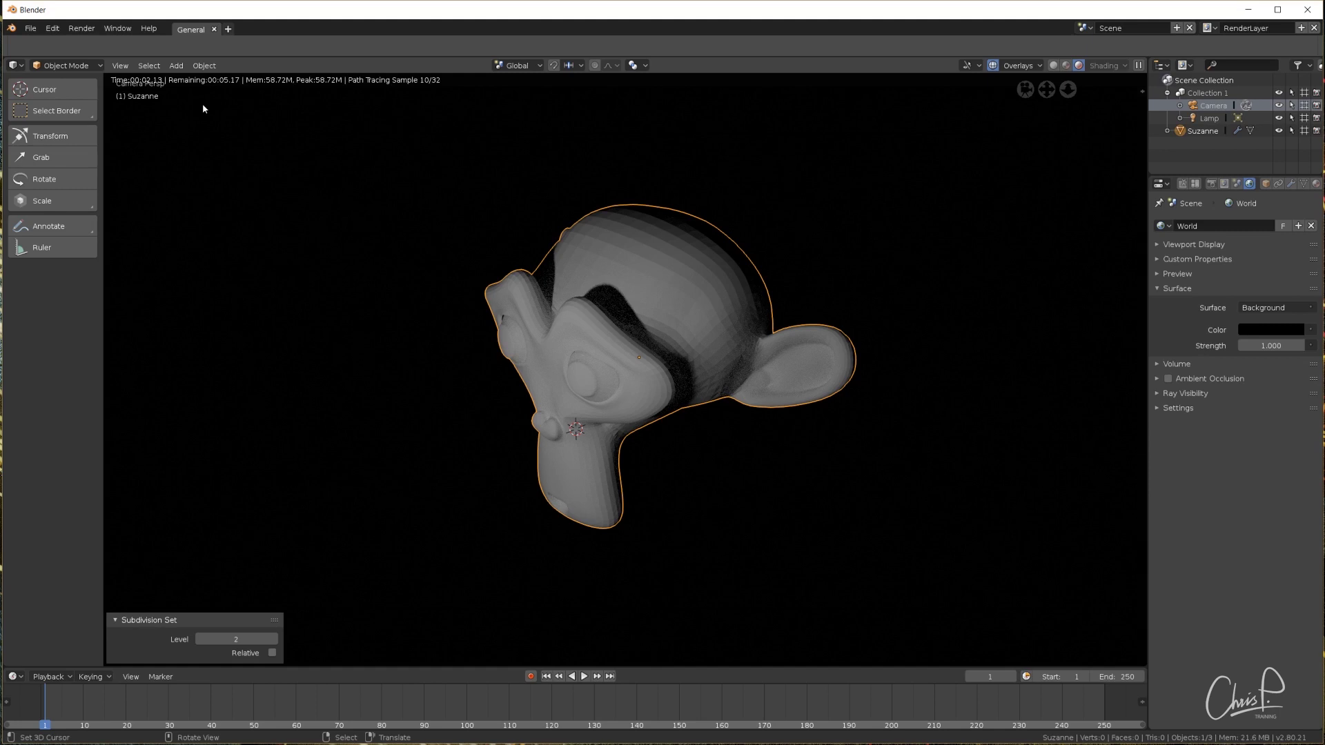
# - Enlarge the area below the 3D viewport by dragging its border upward
pyautogui.moveTo(1064, 667); pyautogui.dragTo(1065, 413)
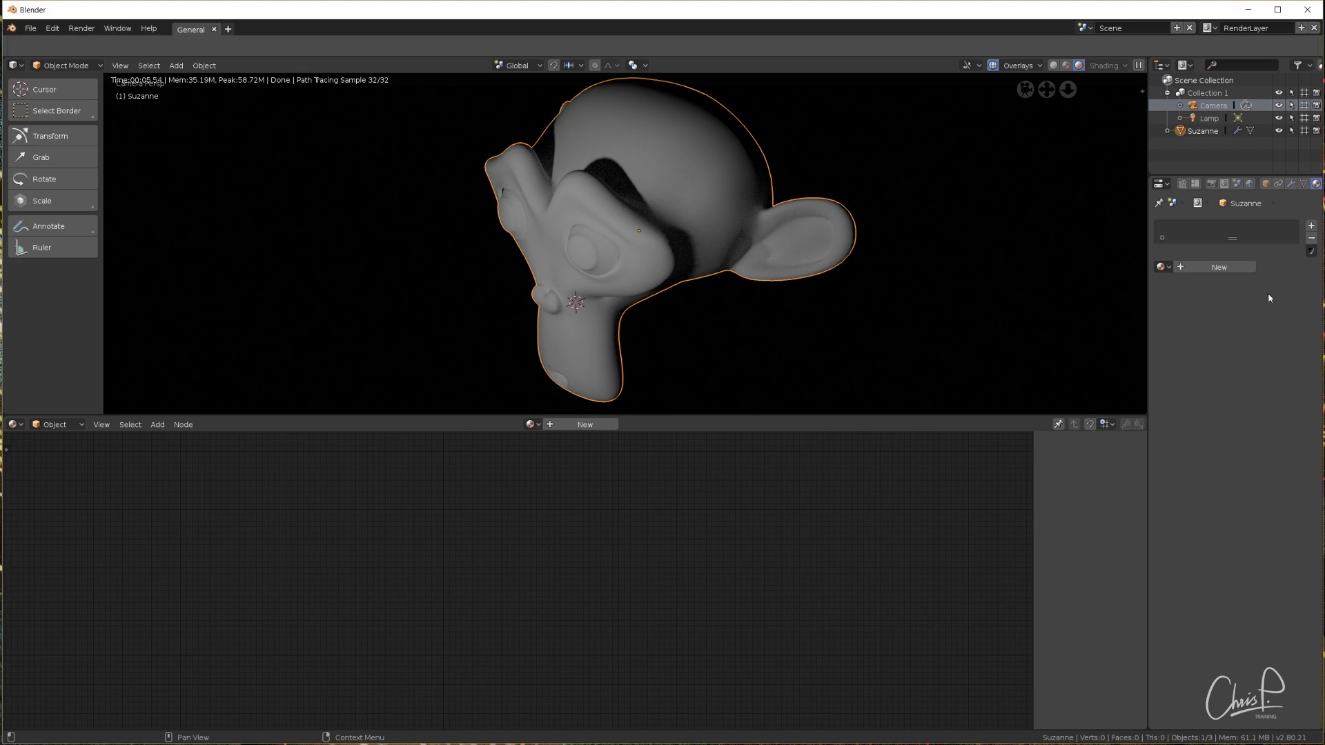
# - Create Material.001 for Suzanne and set its Principled BSDF Base Color to pure white
pyautogui.click(1205, 266)
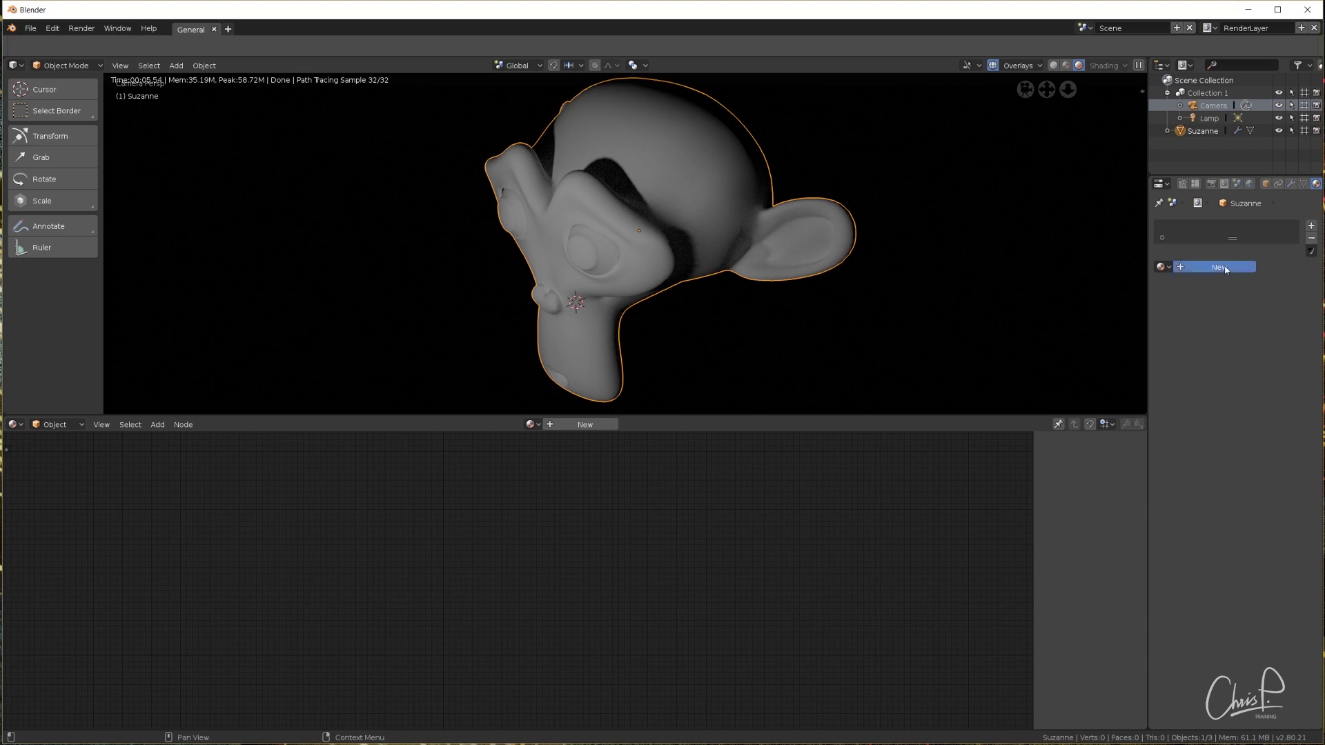
pyautogui.scroll(3, 456, 568)
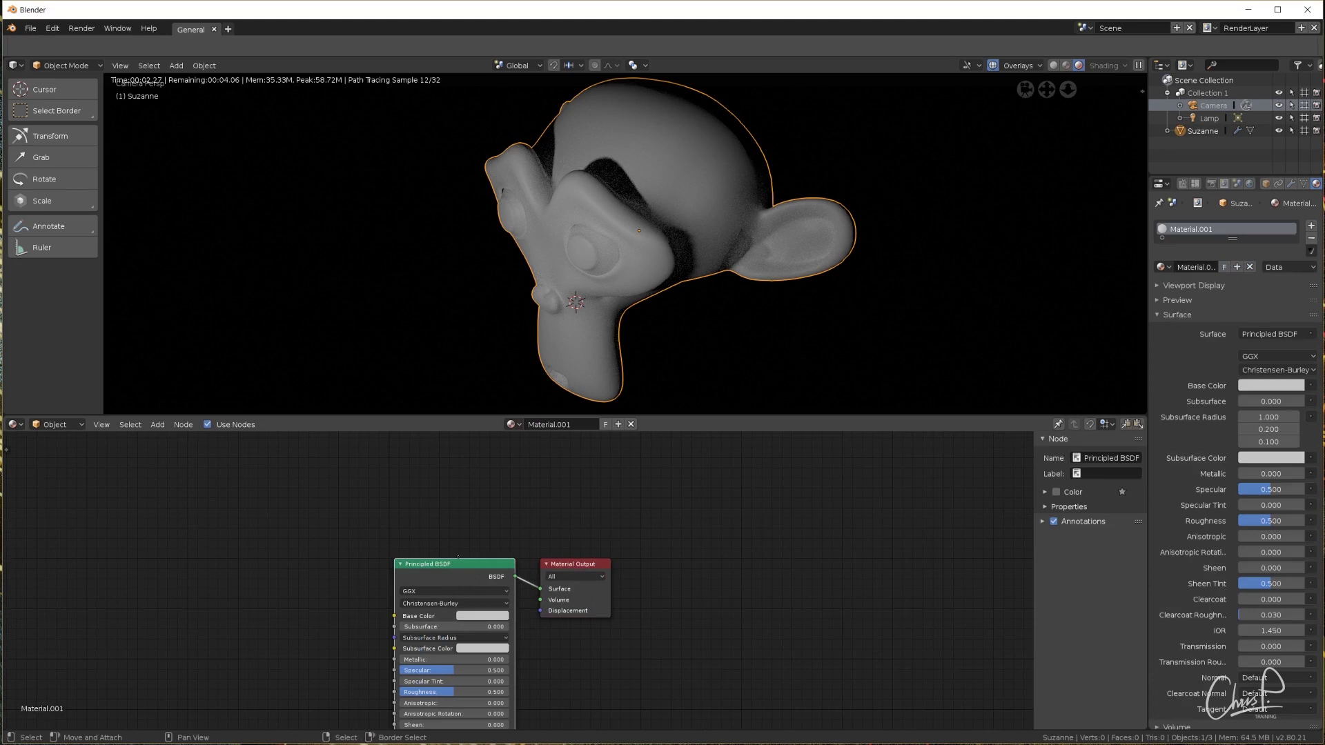
pyautogui.moveTo(458, 560); pyautogui.dragTo(449, 445)
pyautogui.click(467, 502)
pyautogui.moveTo(537, 370); pyautogui.dragTo(534, 356)
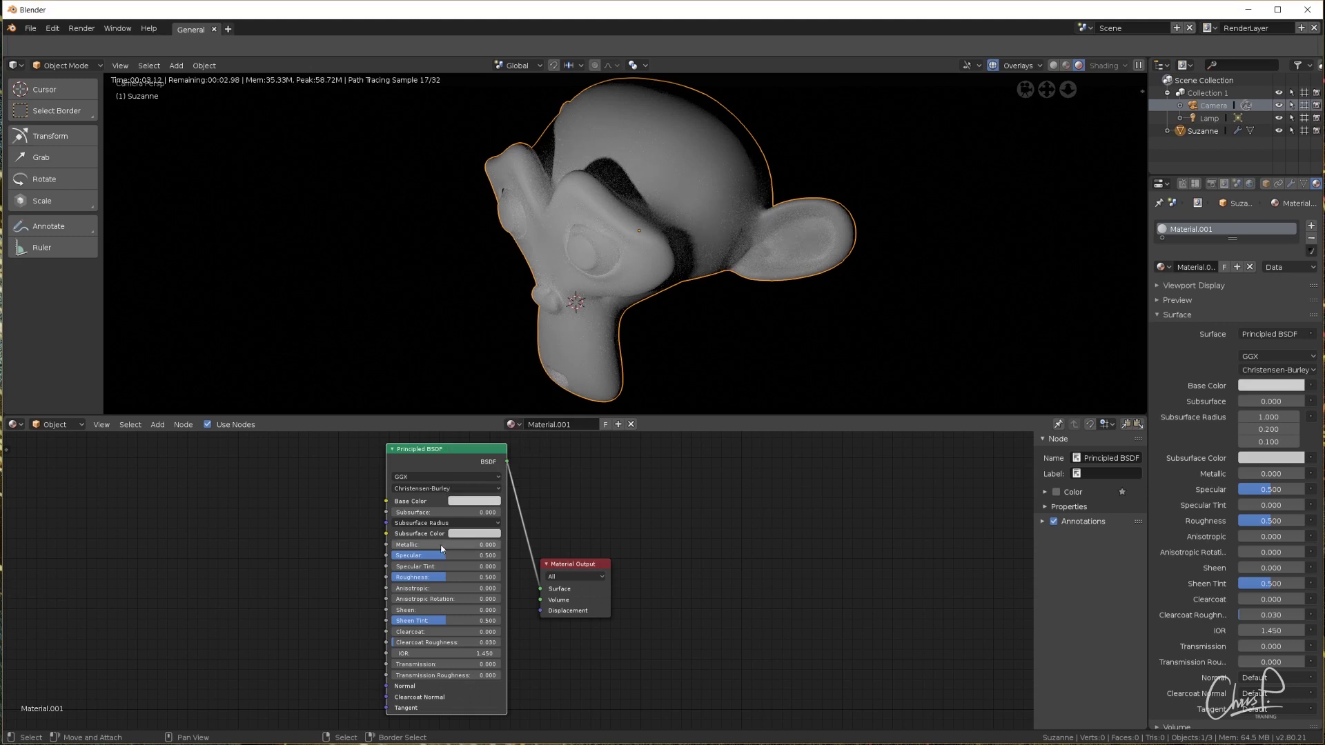
# - Set the Principled BSDF Subsurface Color to pink and raise Subsurface to 1.000
pyautogui.click(474, 533)
pyautogui.click(487, 430)
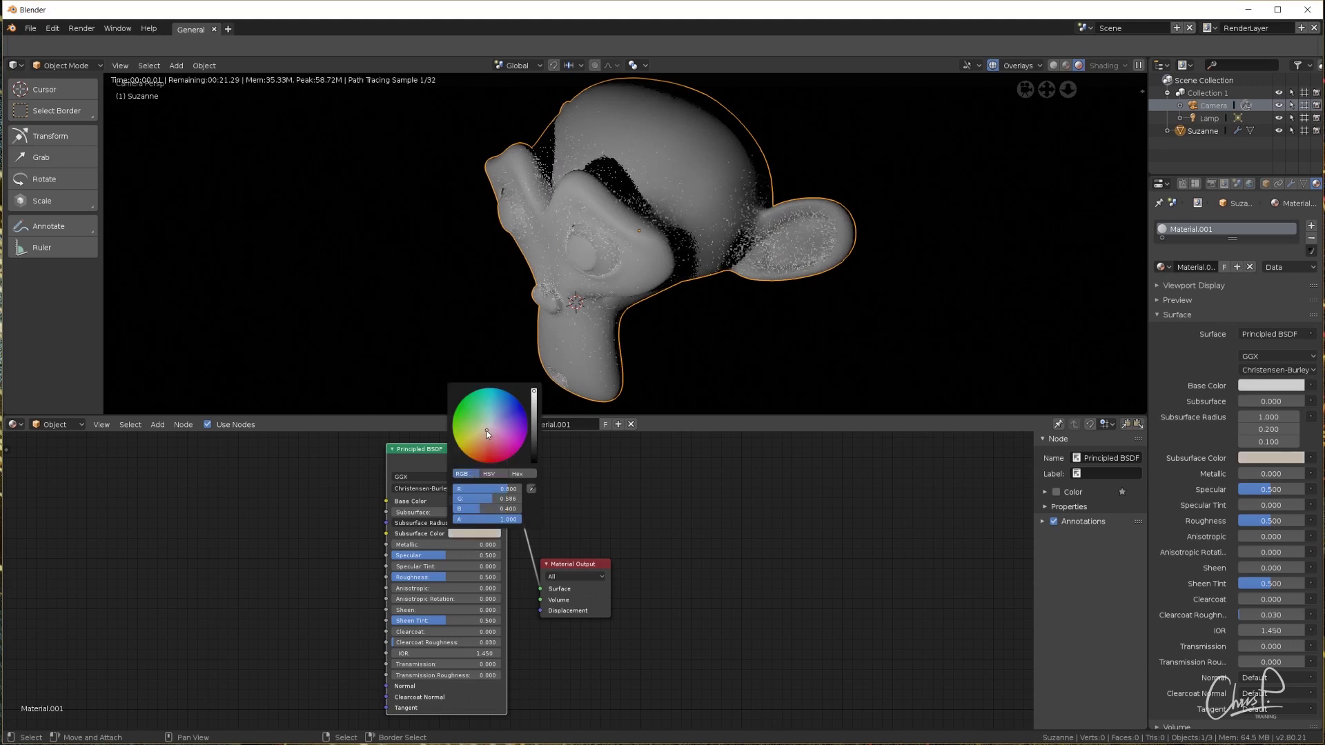
pyautogui.click(487, 433)
pyautogui.moveTo(486, 433); pyautogui.dragTo(491, 438)
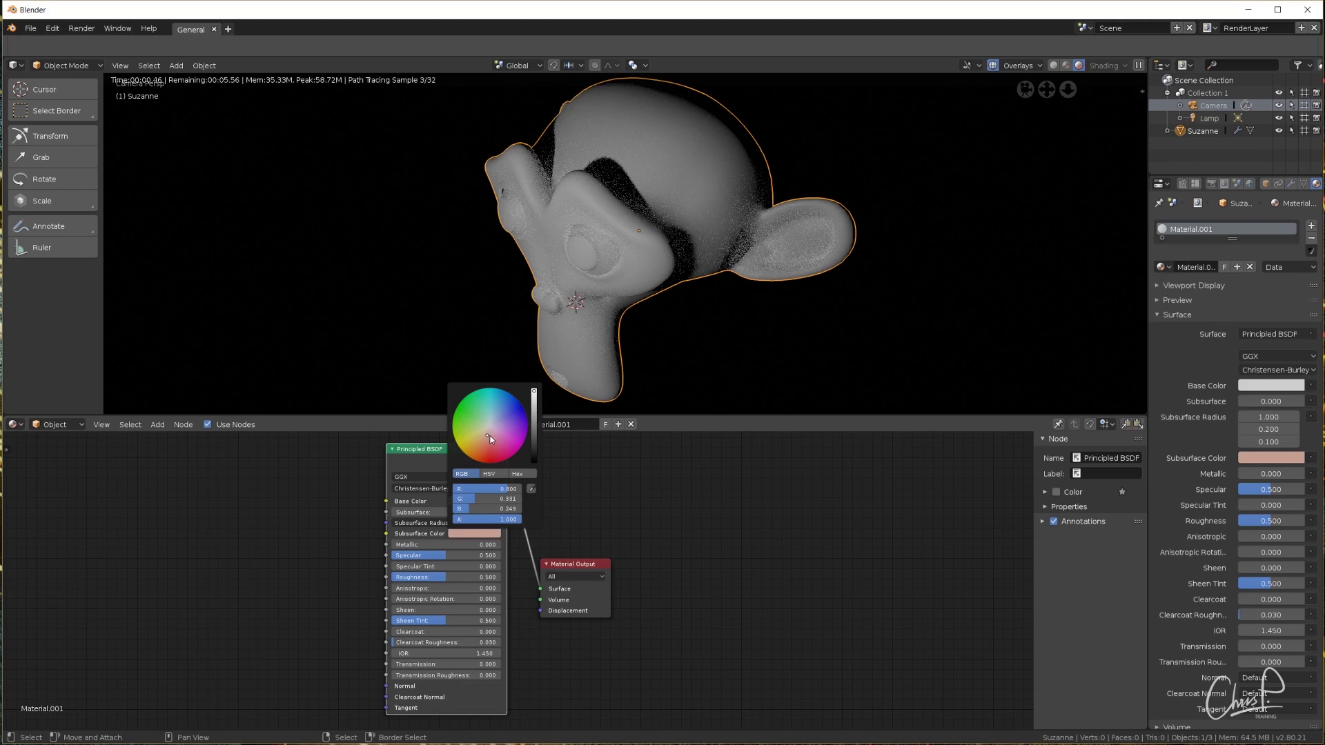
pyautogui.moveTo(413, 512); pyautogui.dragTo(434, 512)
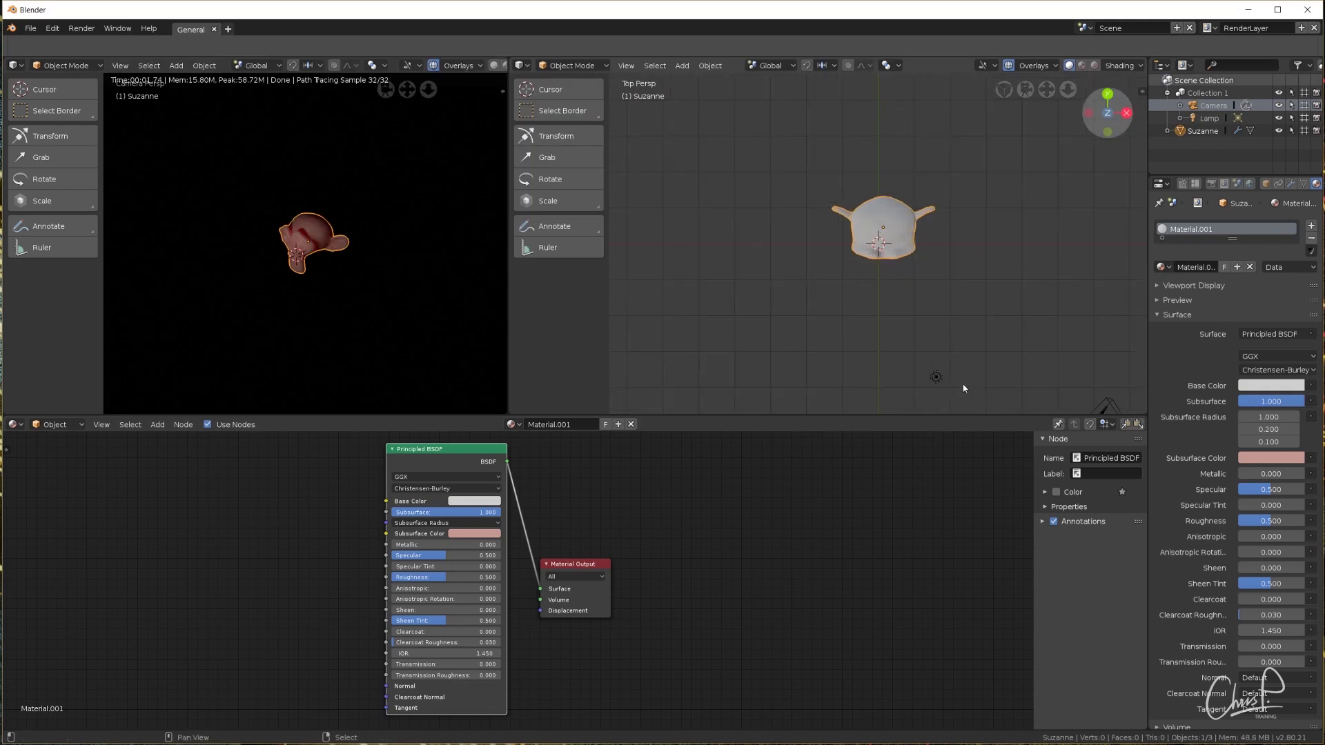
# - Frame Suzanne in the rendered view and select the Lamp to show its 10cm Point light settings
pyautogui.keyDown('shift'); pyautogui.moveTo(933, 381); pyautogui.dragTo(933, 311, button='middle'); pyautogui.keyUp('shift')
pyautogui.click(902, 298)
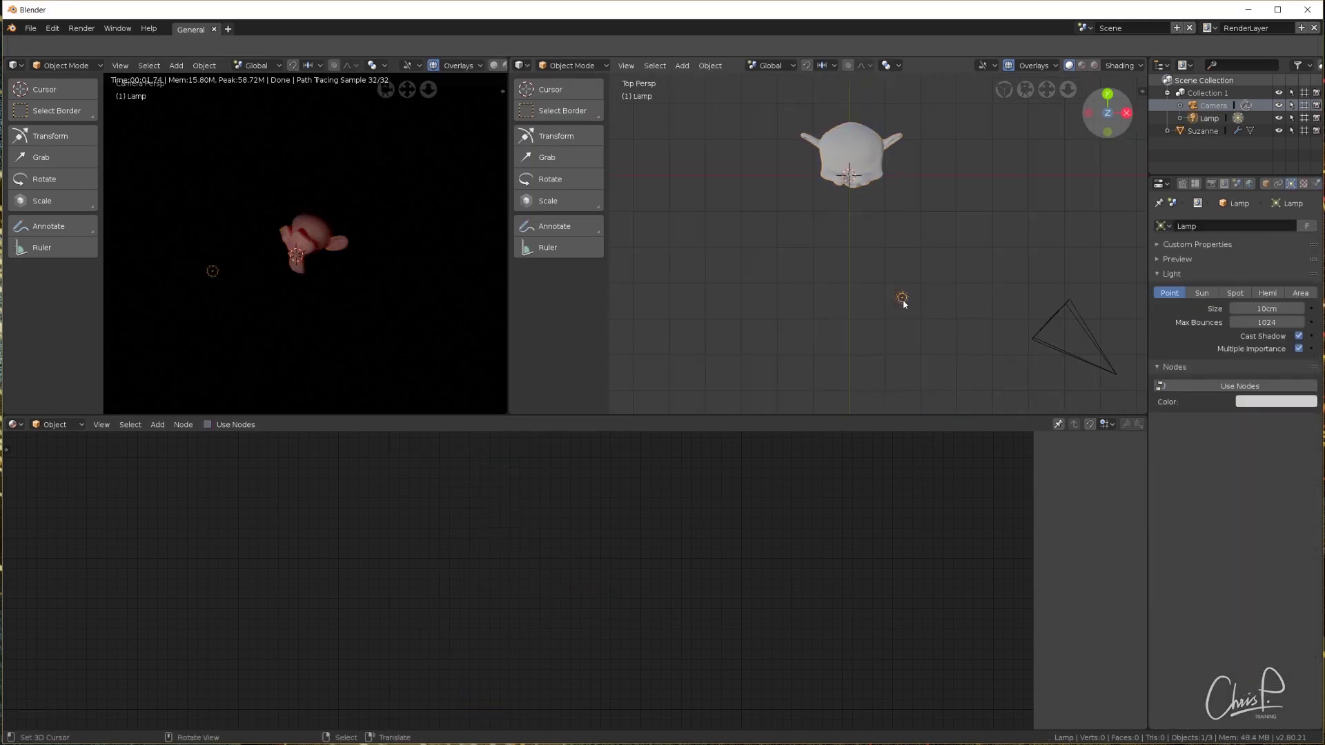
pyautogui.scroll(8, 317, 281)
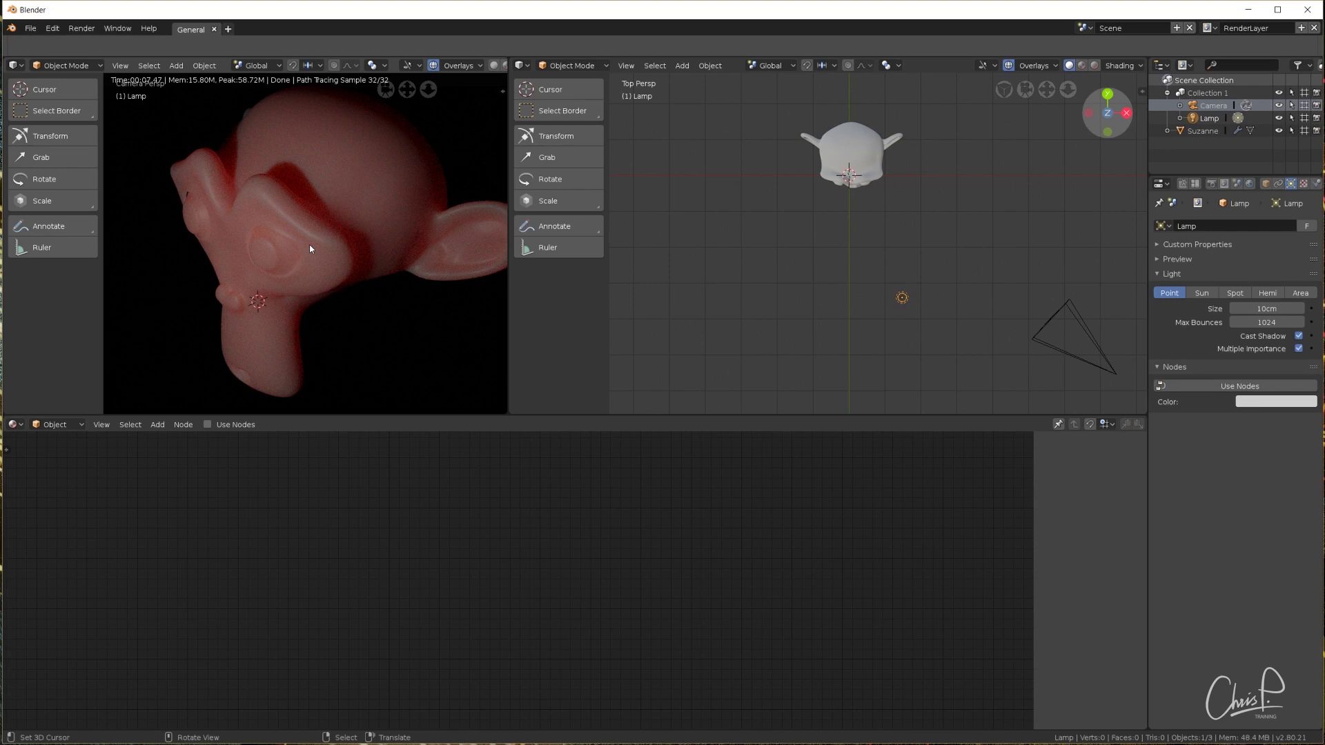
pyautogui.click(1072, 339)
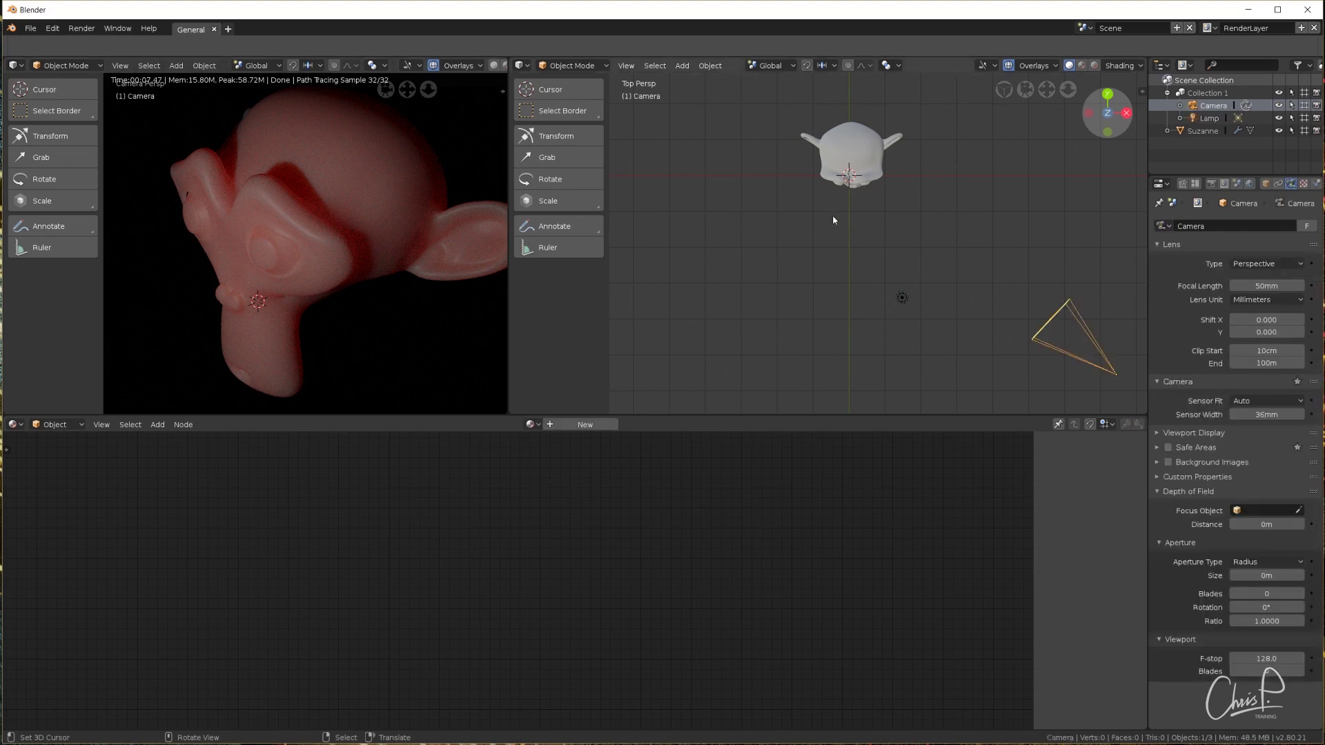
pyautogui.click(848, 148)
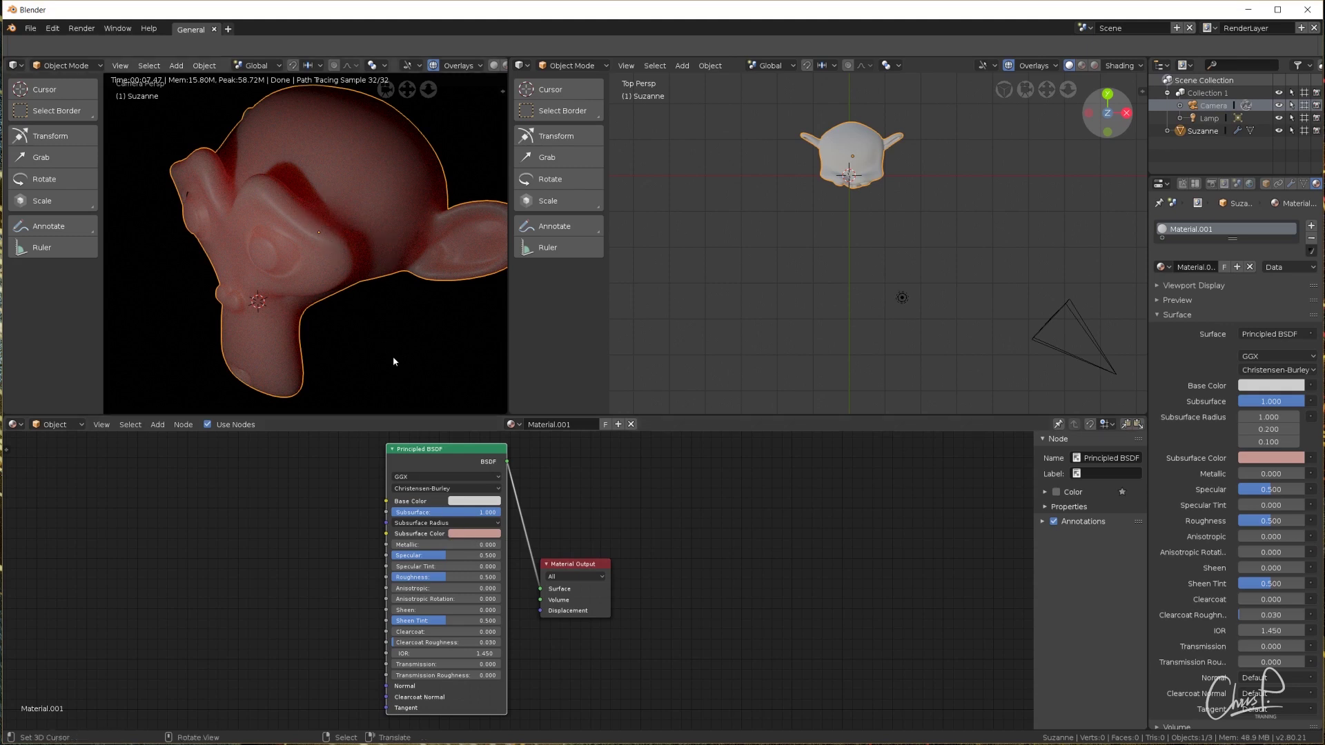
pyautogui.click(902, 297)
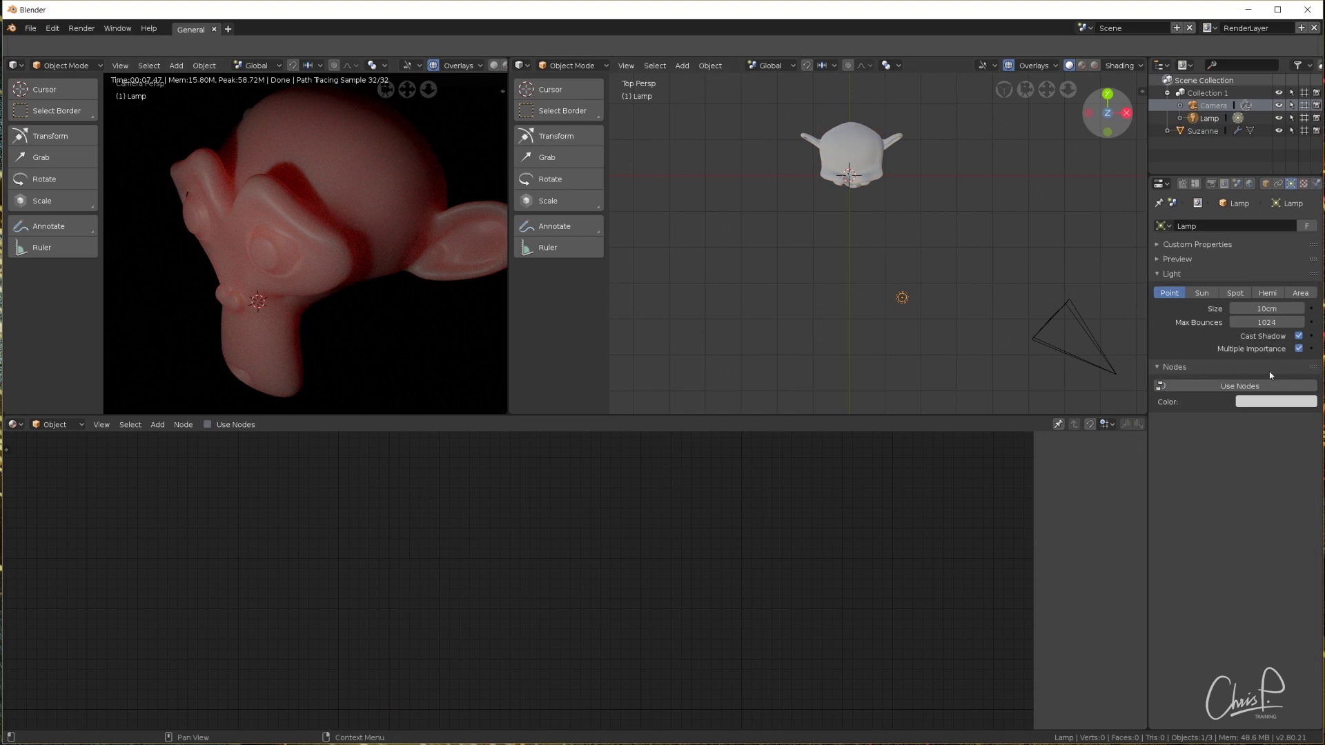
# - Move the point lamp behind Suzanne opposite the camera (X -3.6m, Y 5.27m) and set its strength to 1000
pyautogui.click(1270, 424)
pyautogui.write('811')
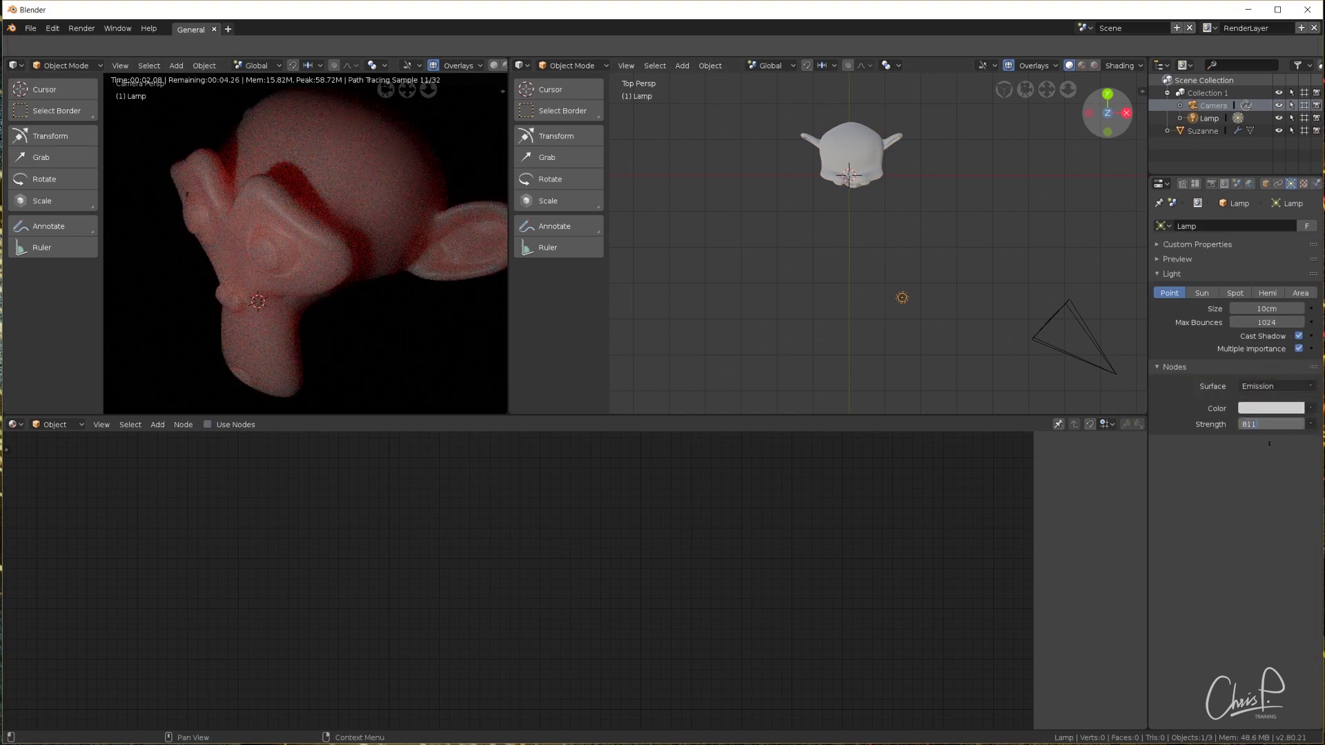
pyautogui.press('Return')
pyautogui.moveTo(925, 318); pyautogui.dragTo(936, 322, button='middle')
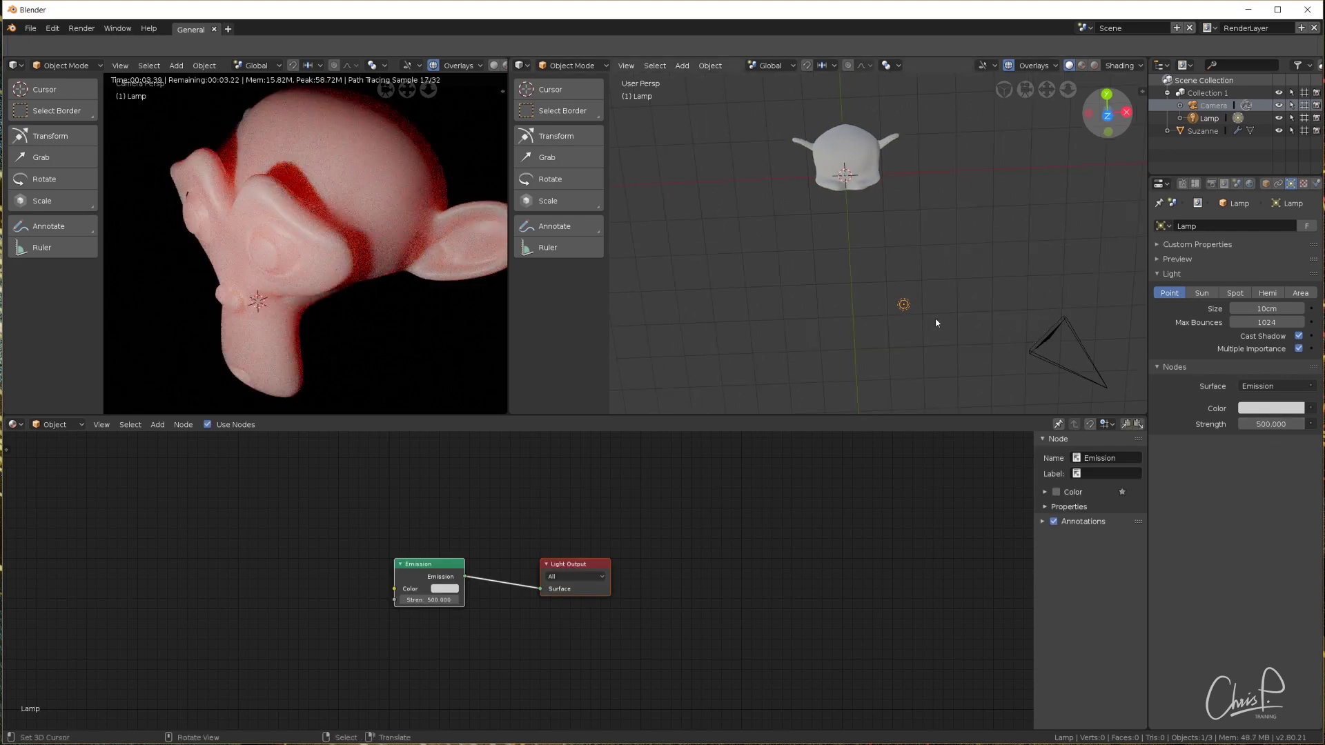
pyautogui.press('KP_7')
pyautogui.press('g')
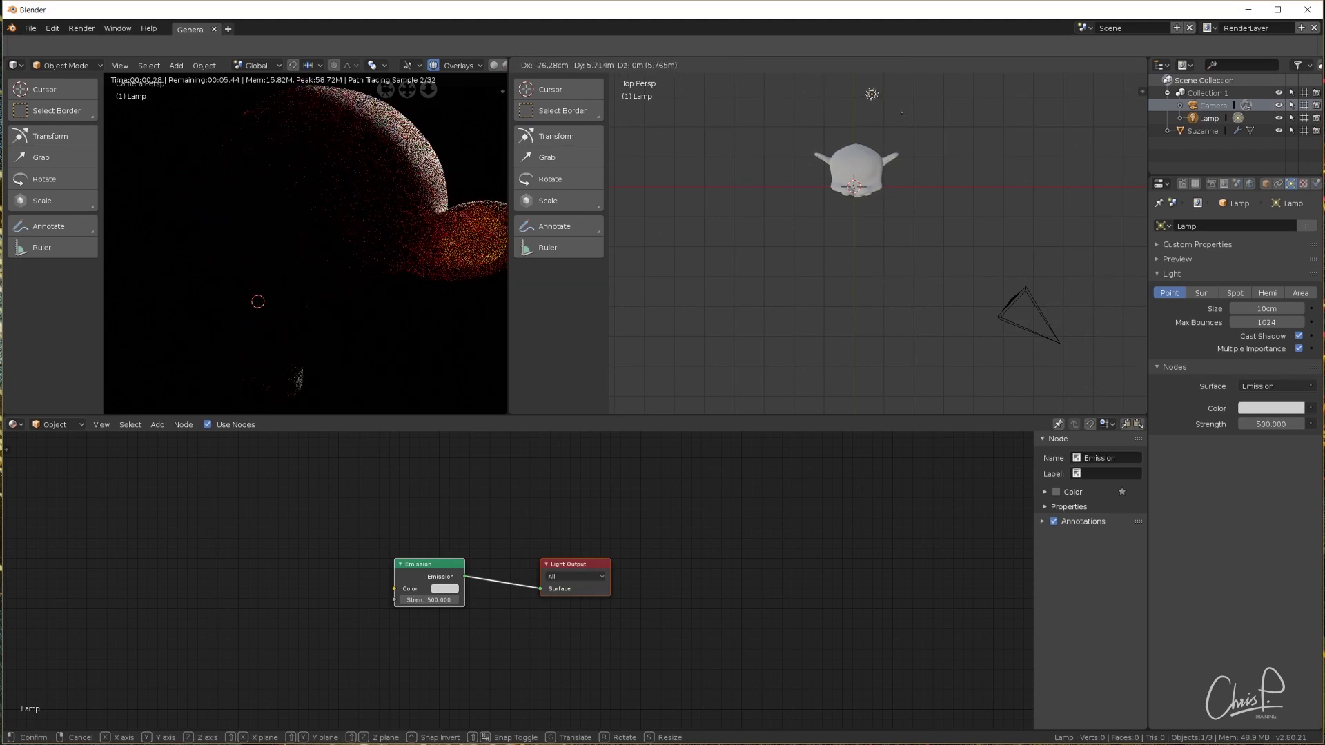
pyautogui.click(807, 132)
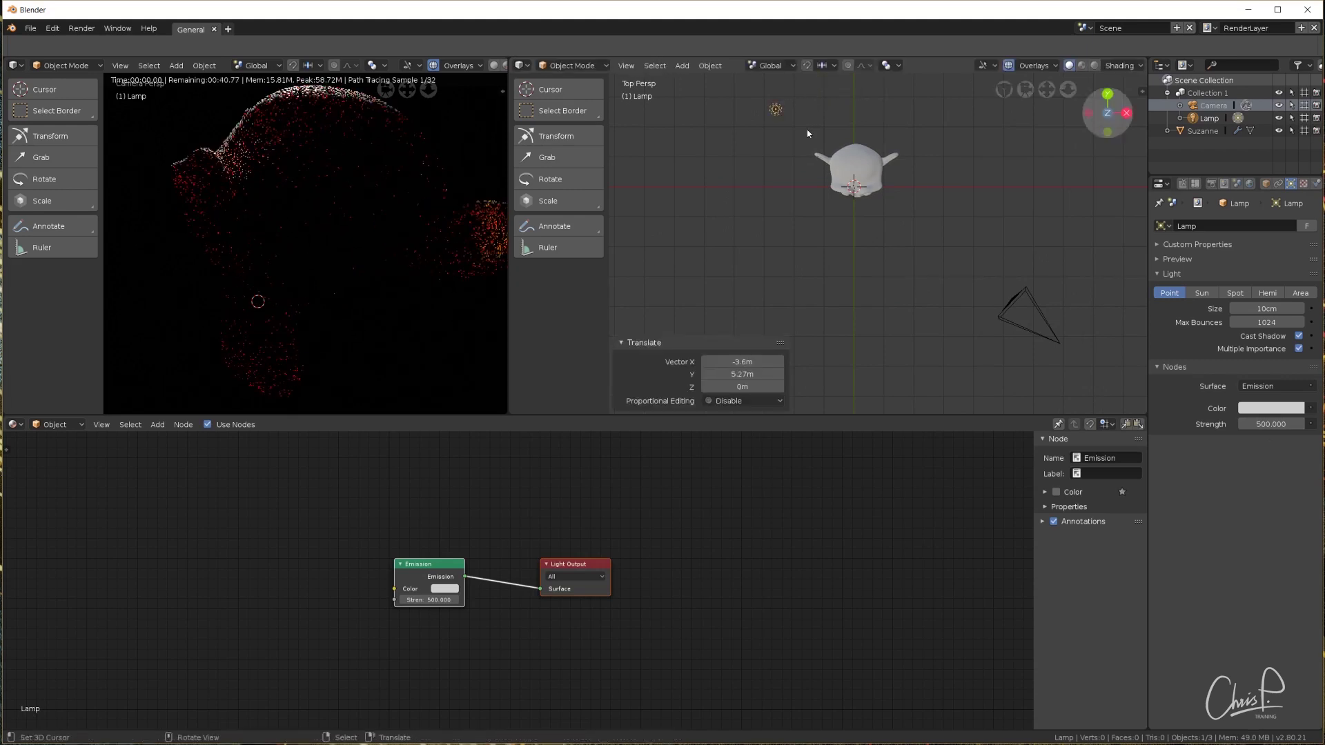
pyautogui.doubleClick(1262, 423)
pyautogui.write('1000')
pyautogui.press('Return')
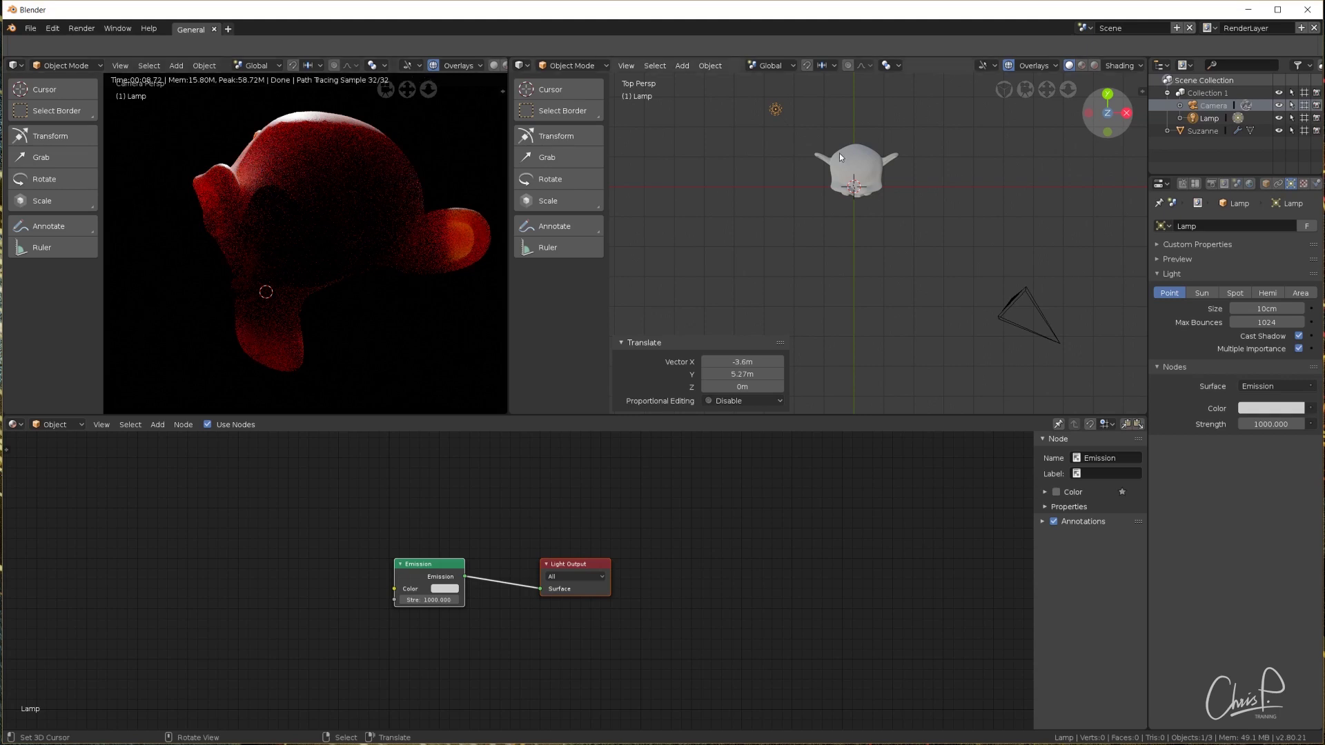
# - Reposition the lamp behind Suzanne so her ear glows orange, cancelling a further move
pyautogui.scroll(3, 844, 158)
pyautogui.keyDown('shift'); pyautogui.moveTo(852, 140); pyautogui.dragTo(877, 268, button='middle'); pyautogui.keyUp('shift')
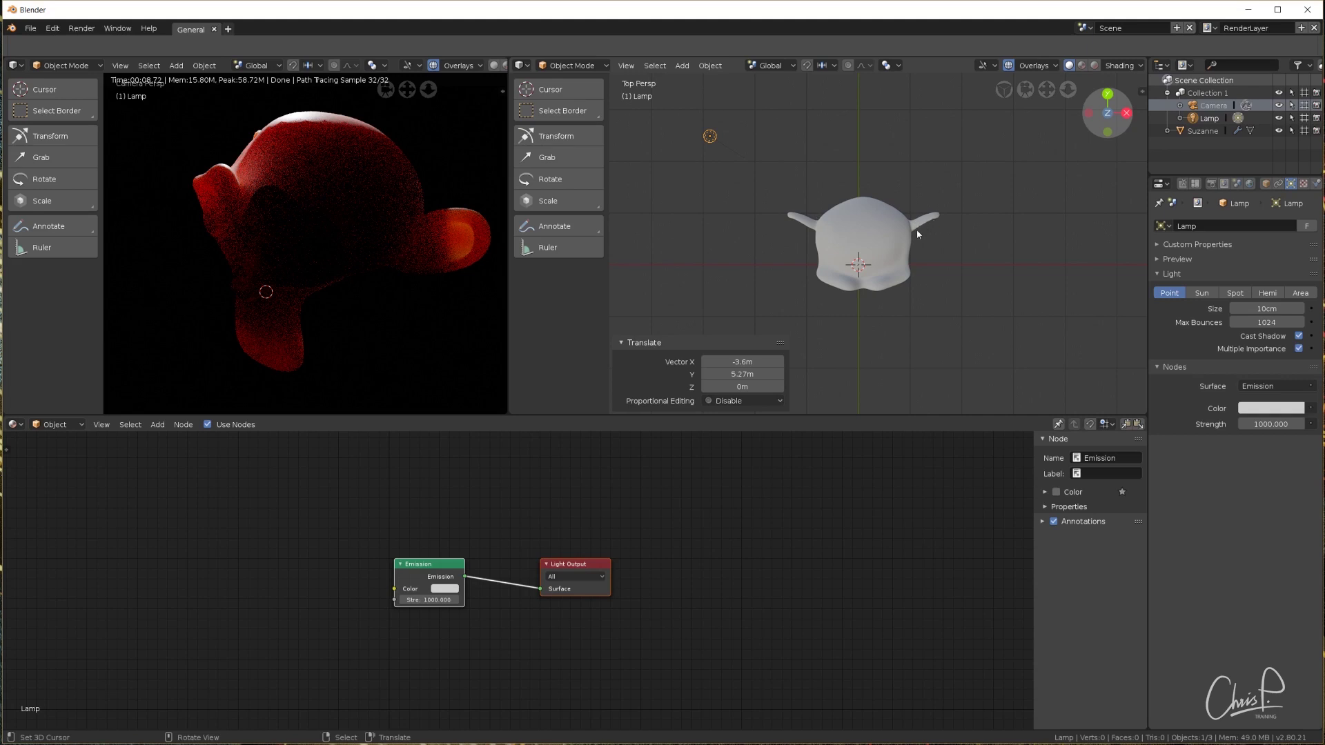
pyautogui.moveTo(933, 222); pyautogui.dragTo(815, 191, button='middle')
pyautogui.moveTo(860, 235); pyautogui.dragTo(939, 257, button='middle')
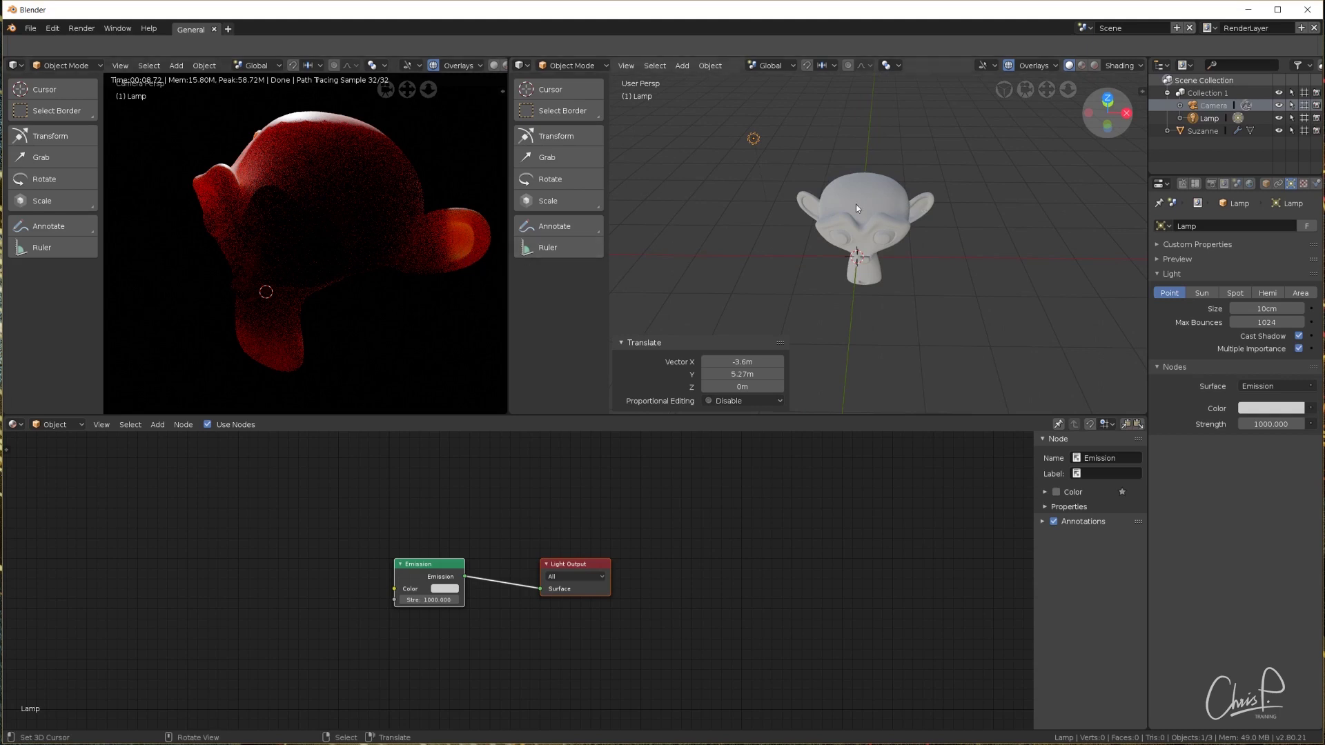
pyautogui.press('g')
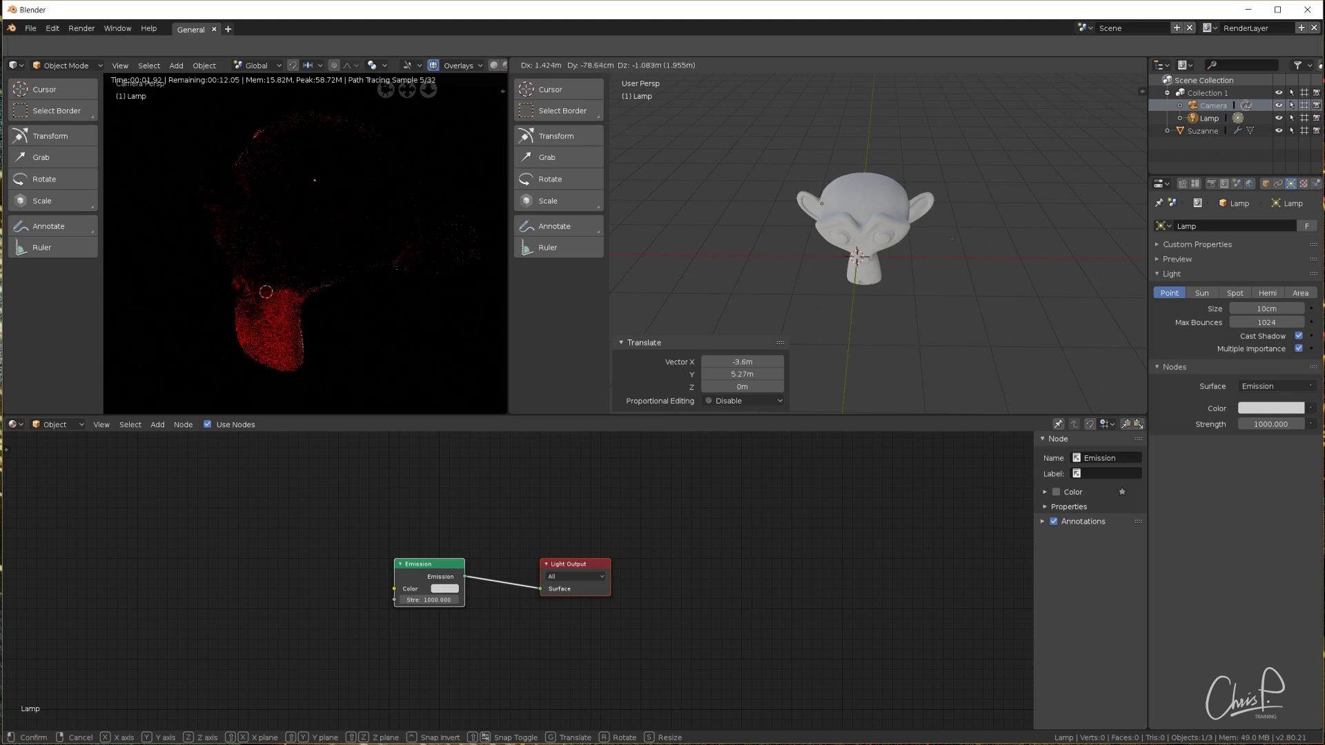
pyautogui.click(929, 239)
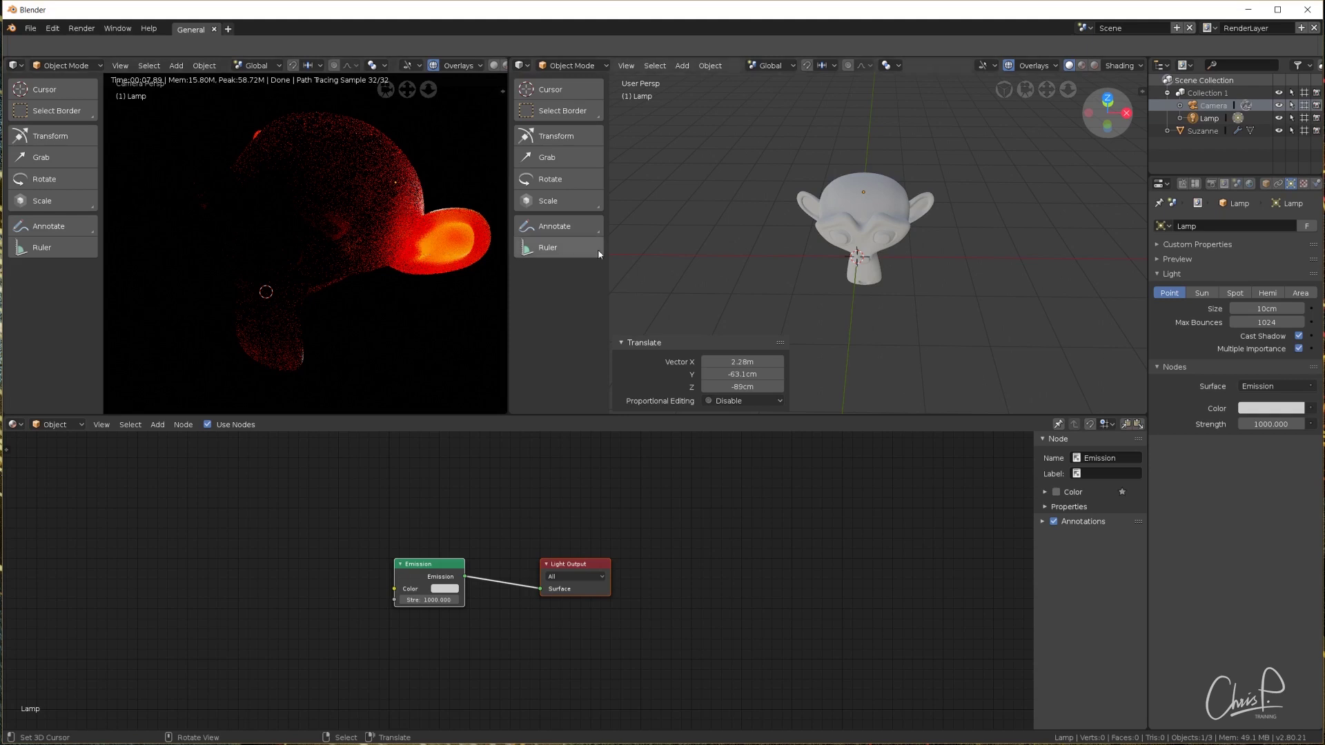
pyautogui.press('g')
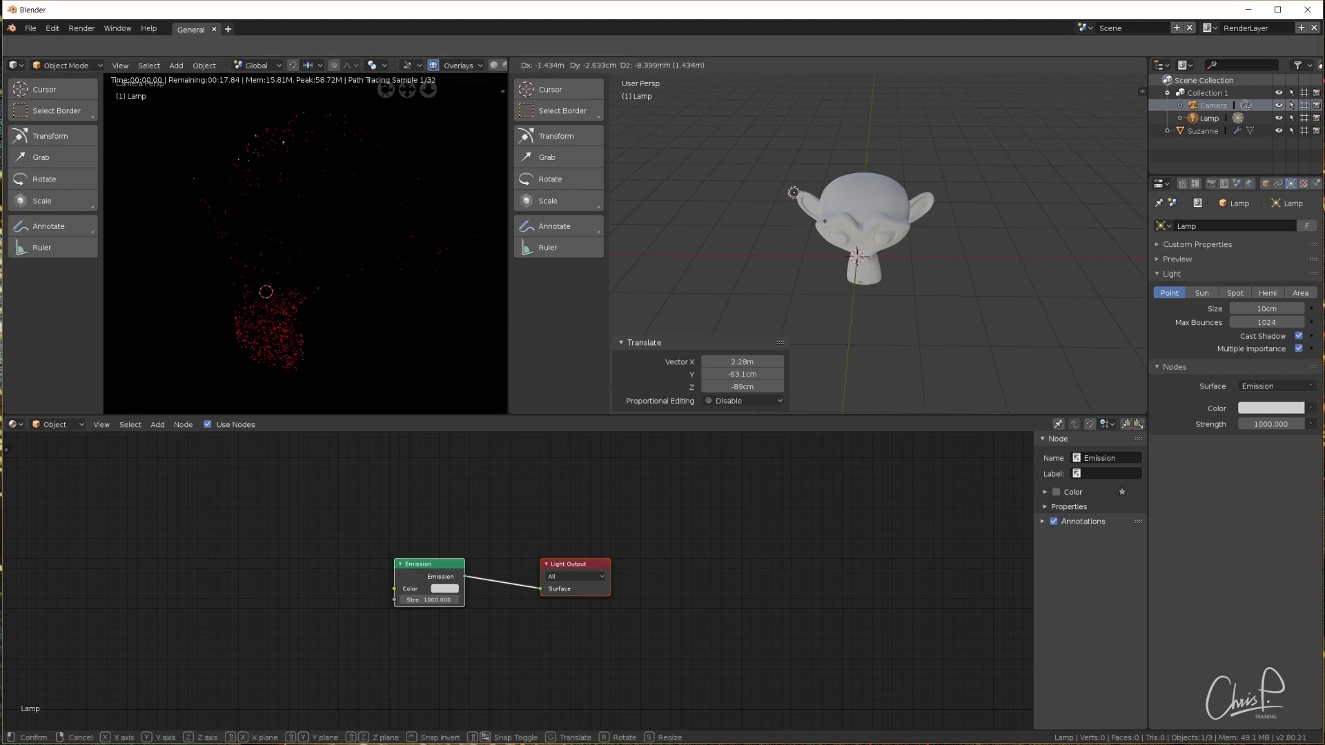
pyautogui.press('Escape')
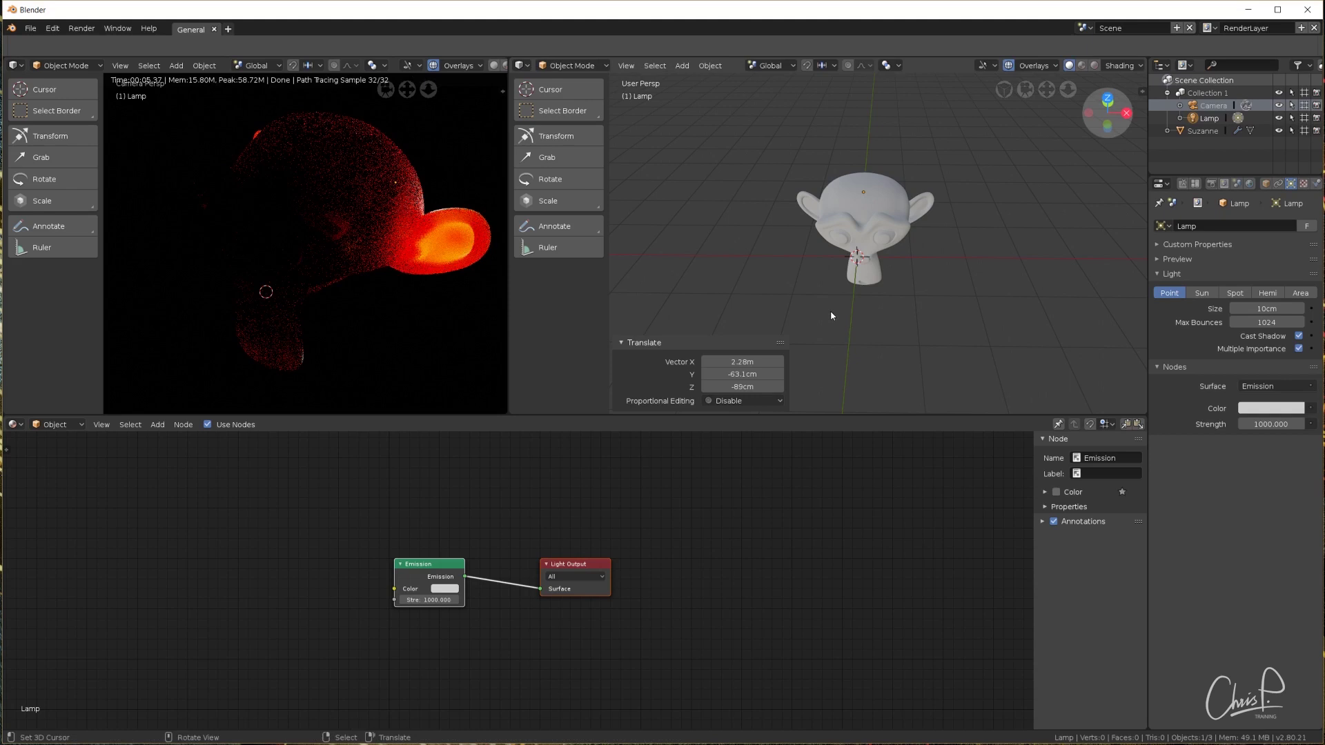
# - Switch the render engine to Eevee in the render settings
pyautogui.click(1211, 184)
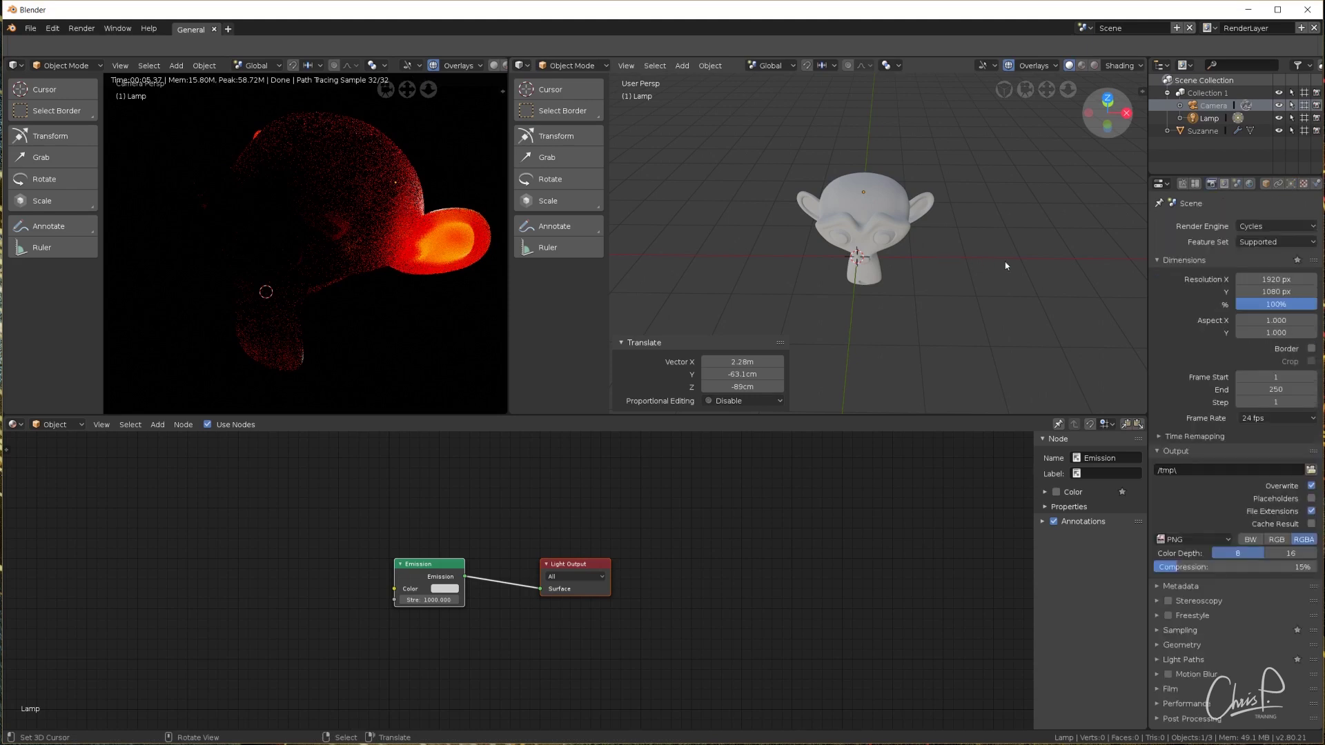
pyautogui.click(1263, 227)
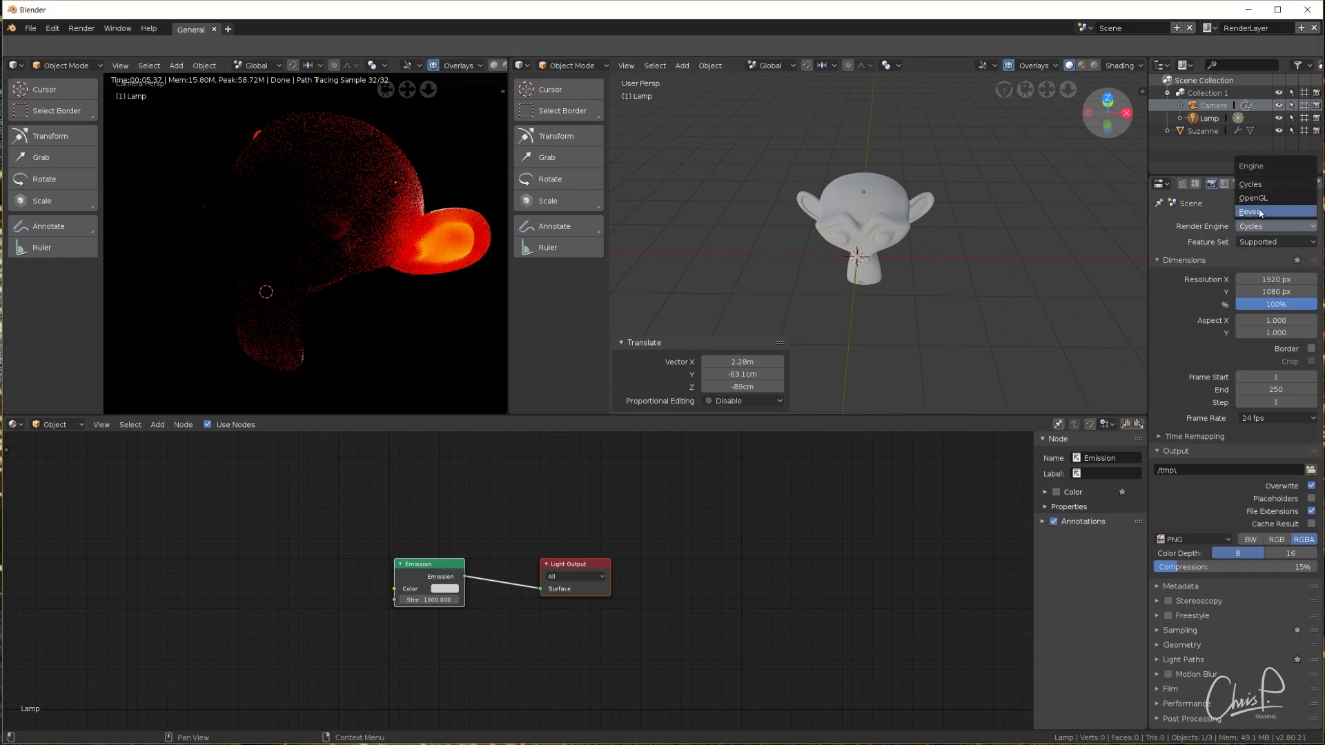
pyautogui.click(1249, 211)
# - Move the lamp to a new spot in Top view
pyautogui.press('KP_7')
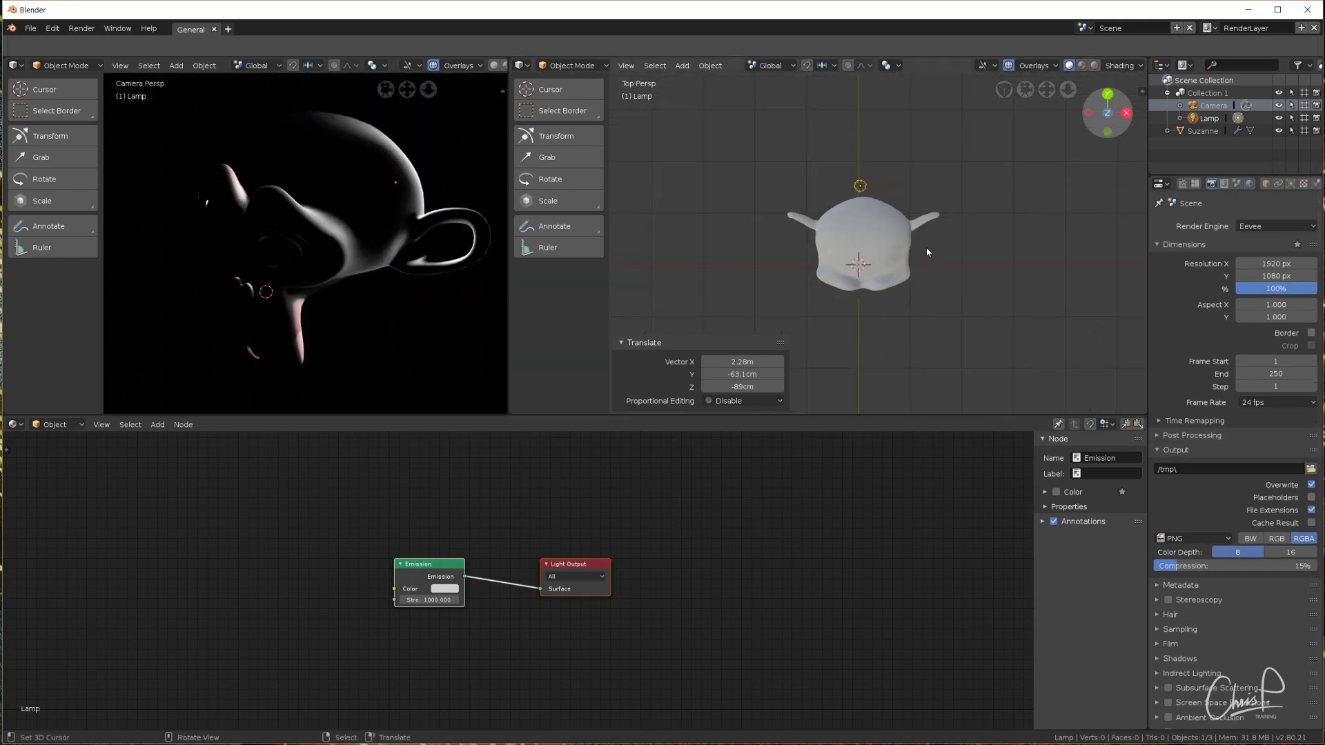
pyautogui.press('g')
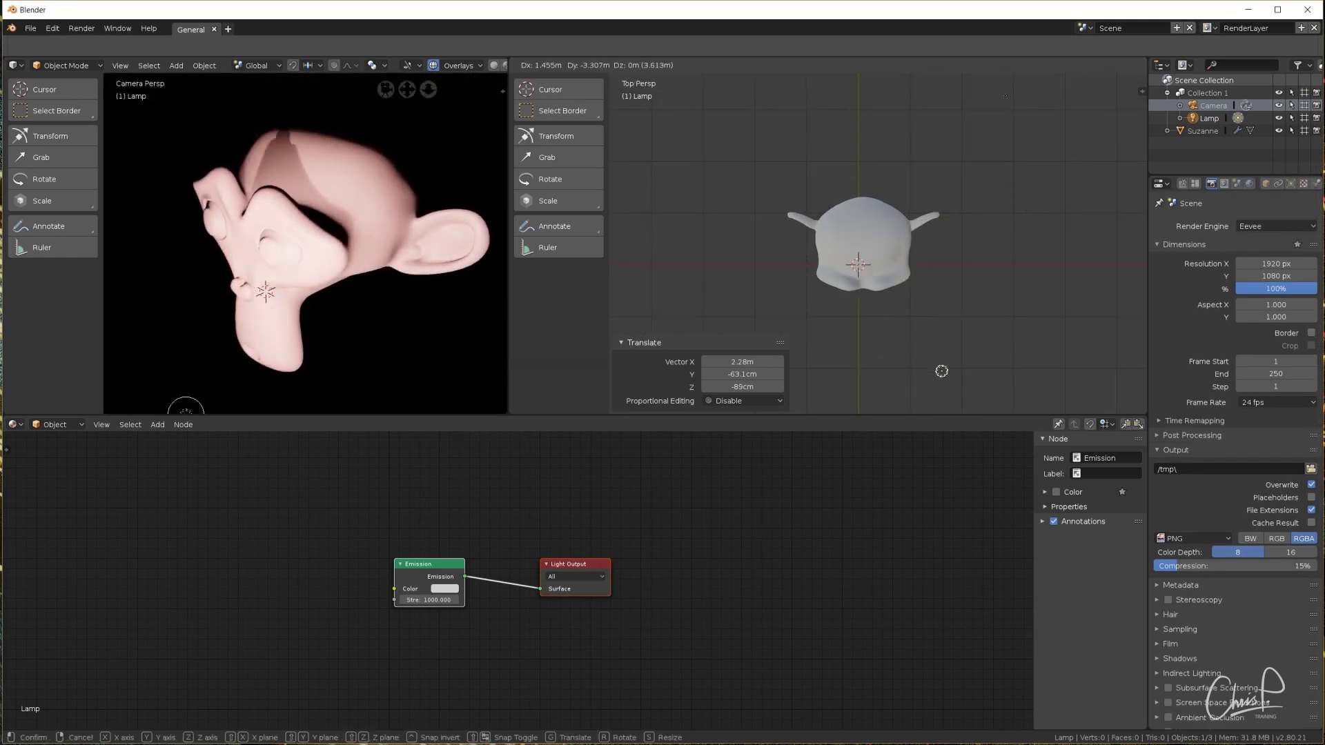
pyautogui.click(996, 322)
# - Select Suzanne and test her Subsurface amount, dropping it to 0 then back to 1
pyautogui.rightClick(892, 238)
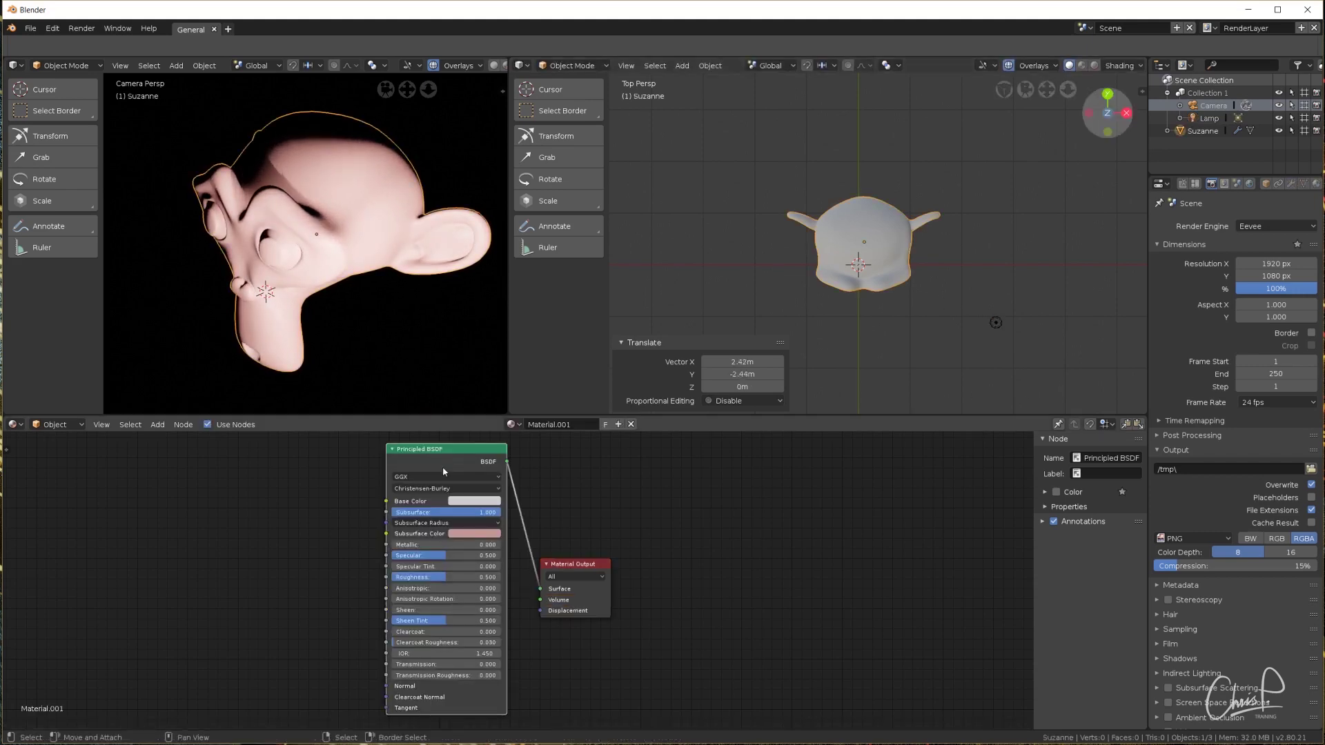
pyautogui.moveTo(491, 514); pyautogui.dragTo(414, 514)
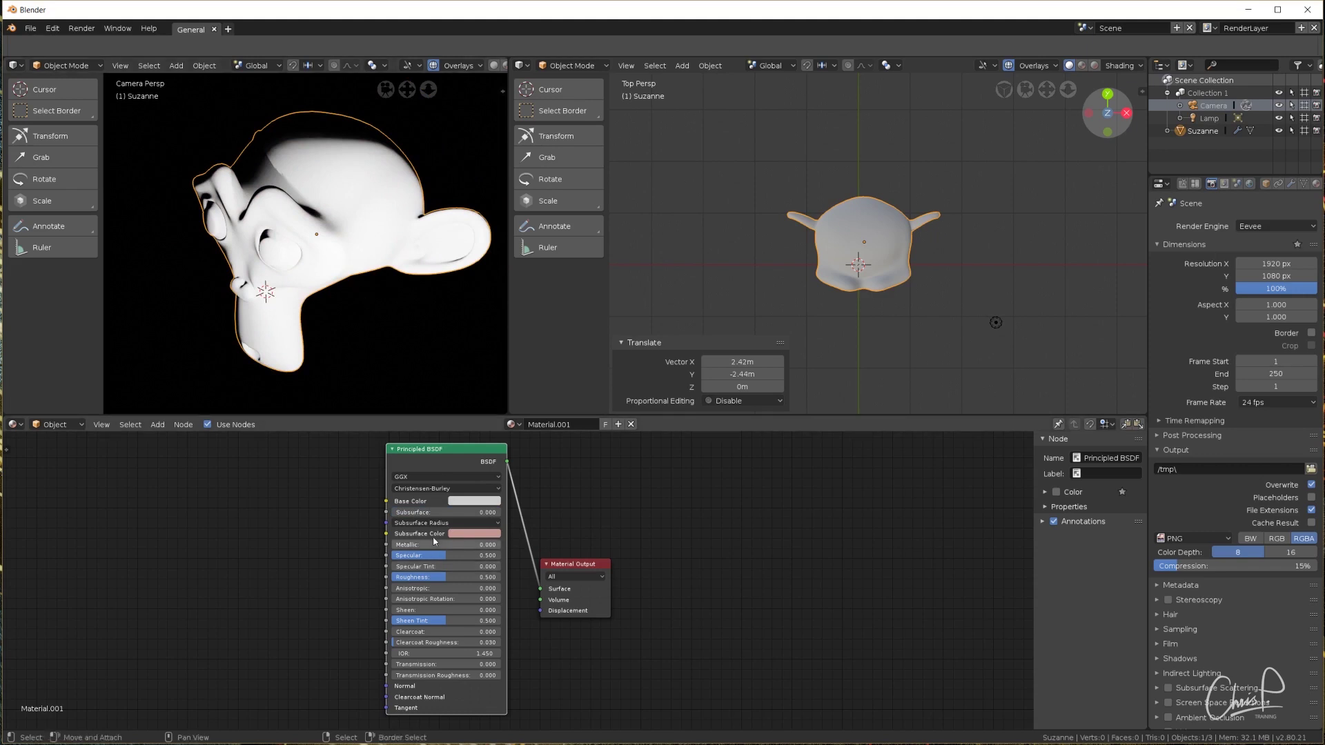
pyautogui.moveTo(413, 512); pyautogui.dragTo(503, 514)
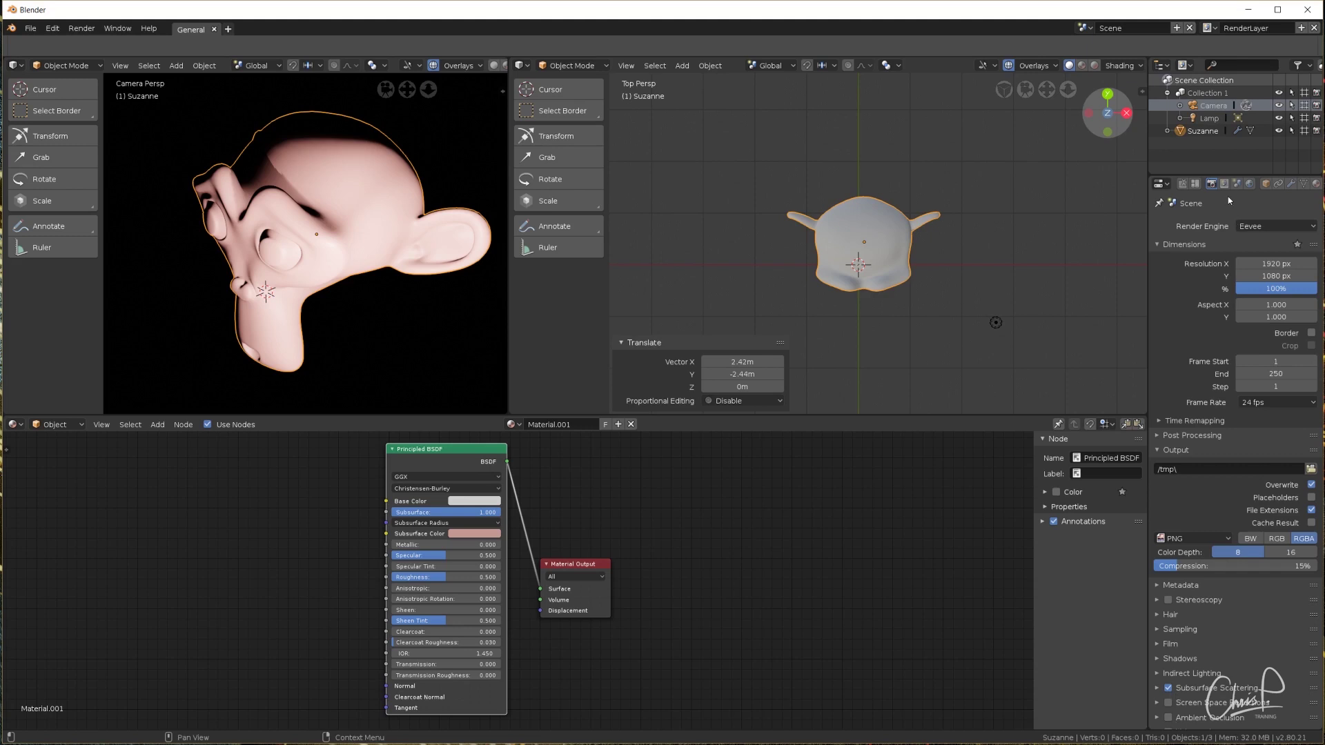
# - Enable Screen Space Subsurface Scattering on Suzanne's Material.001
pyautogui.click(1315, 184)
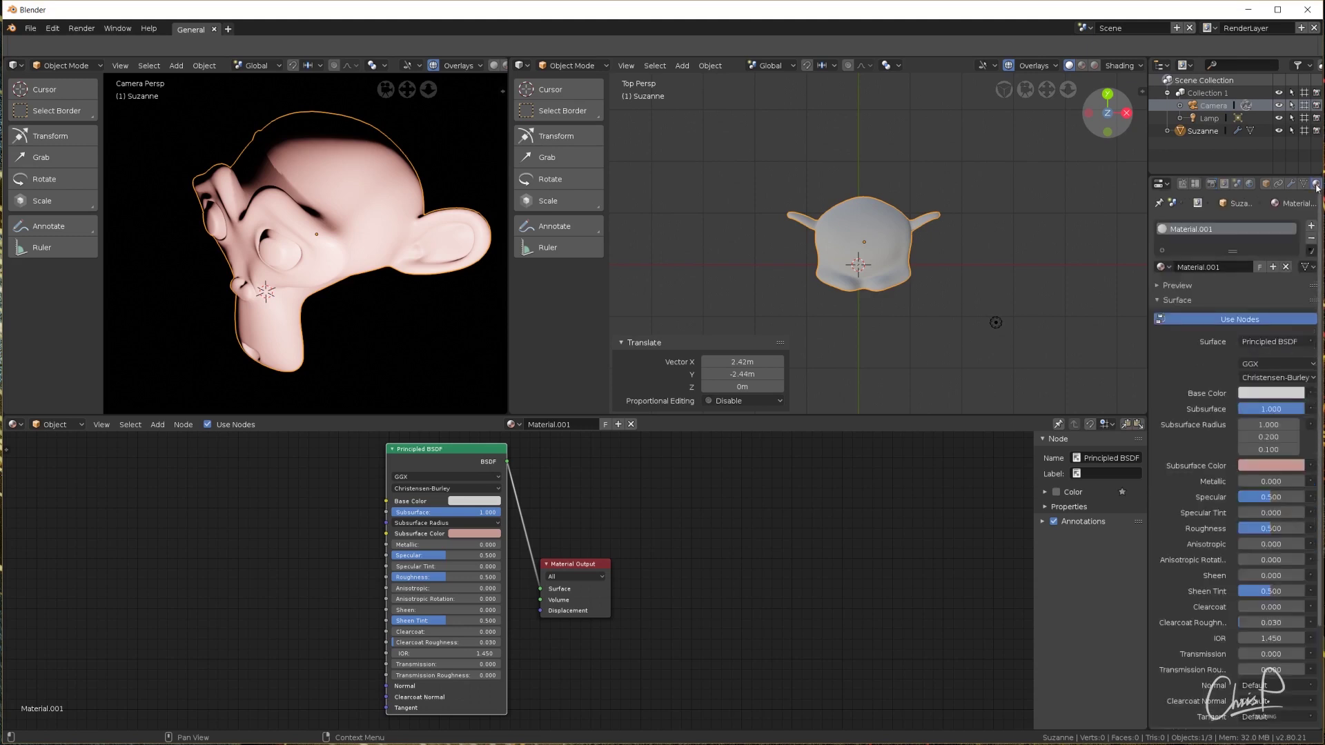
pyautogui.scroll(-4, 1242, 586)
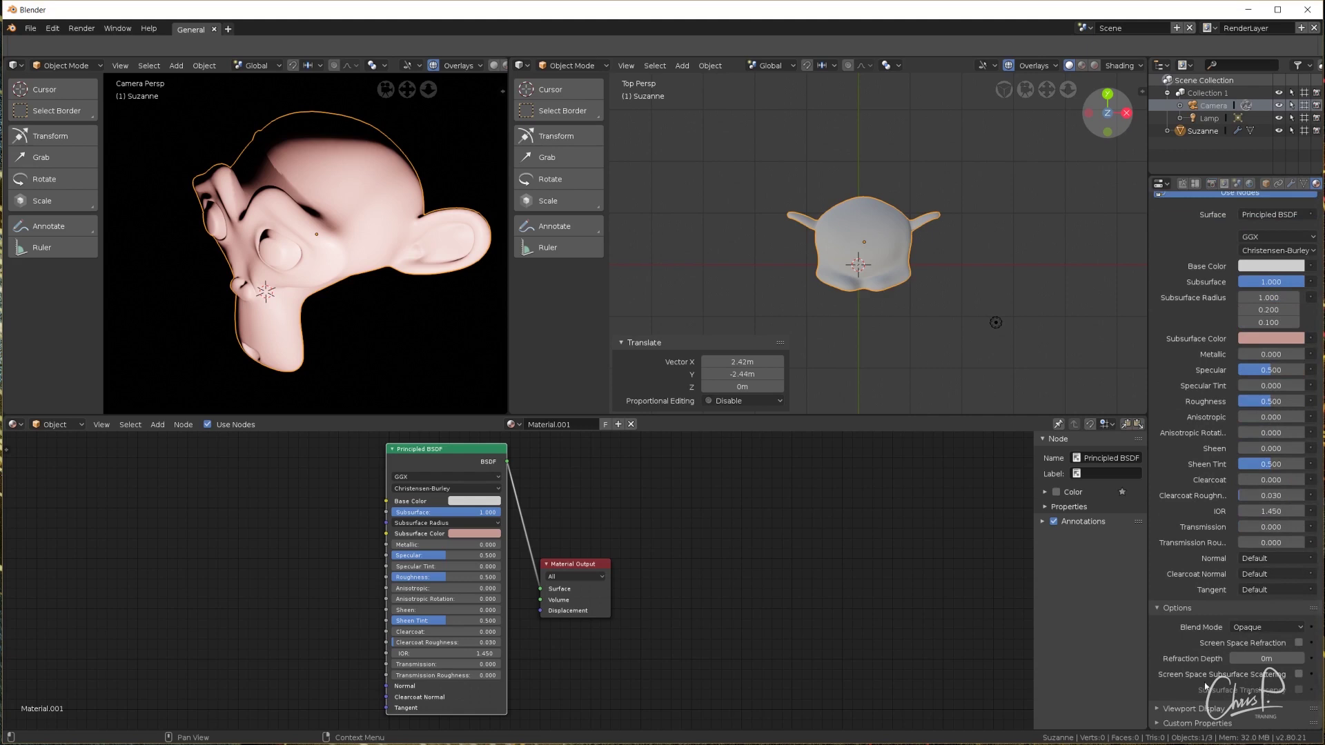
pyautogui.click(1299, 674)
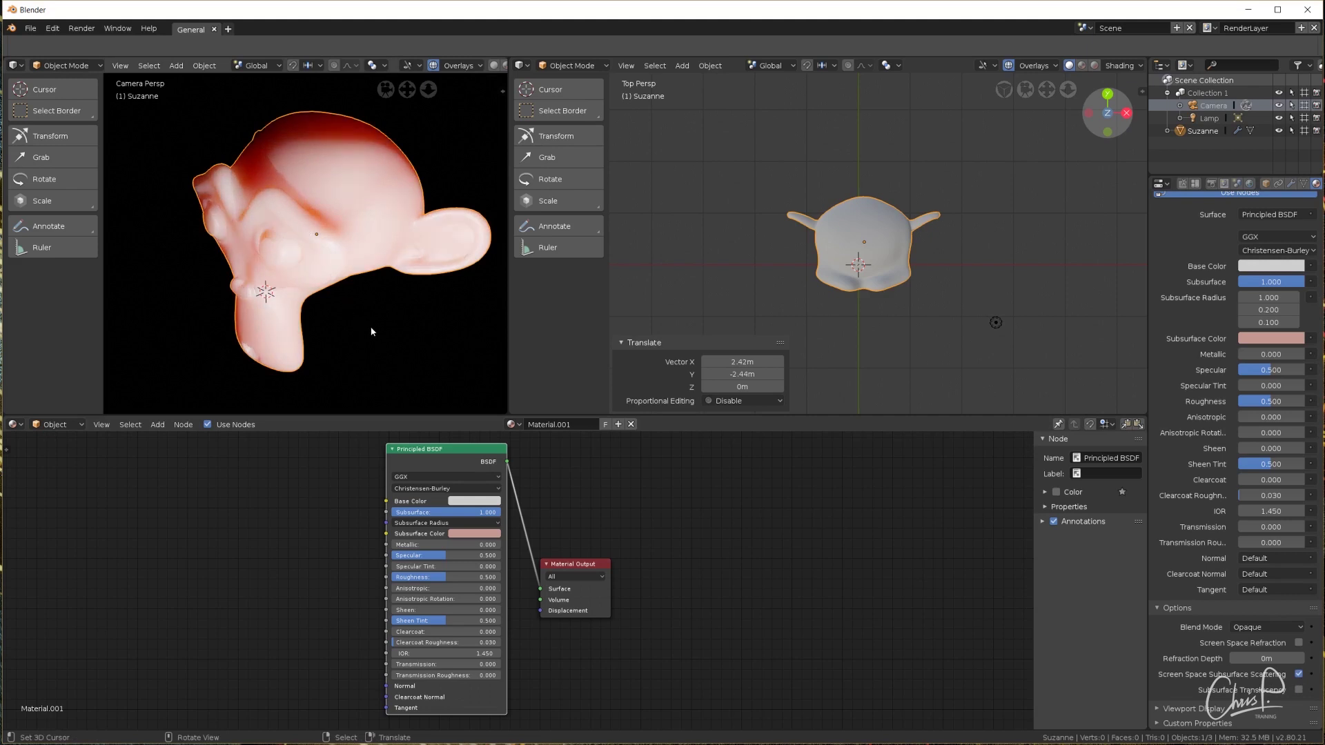
pyautogui.rightClick(1000, 326)
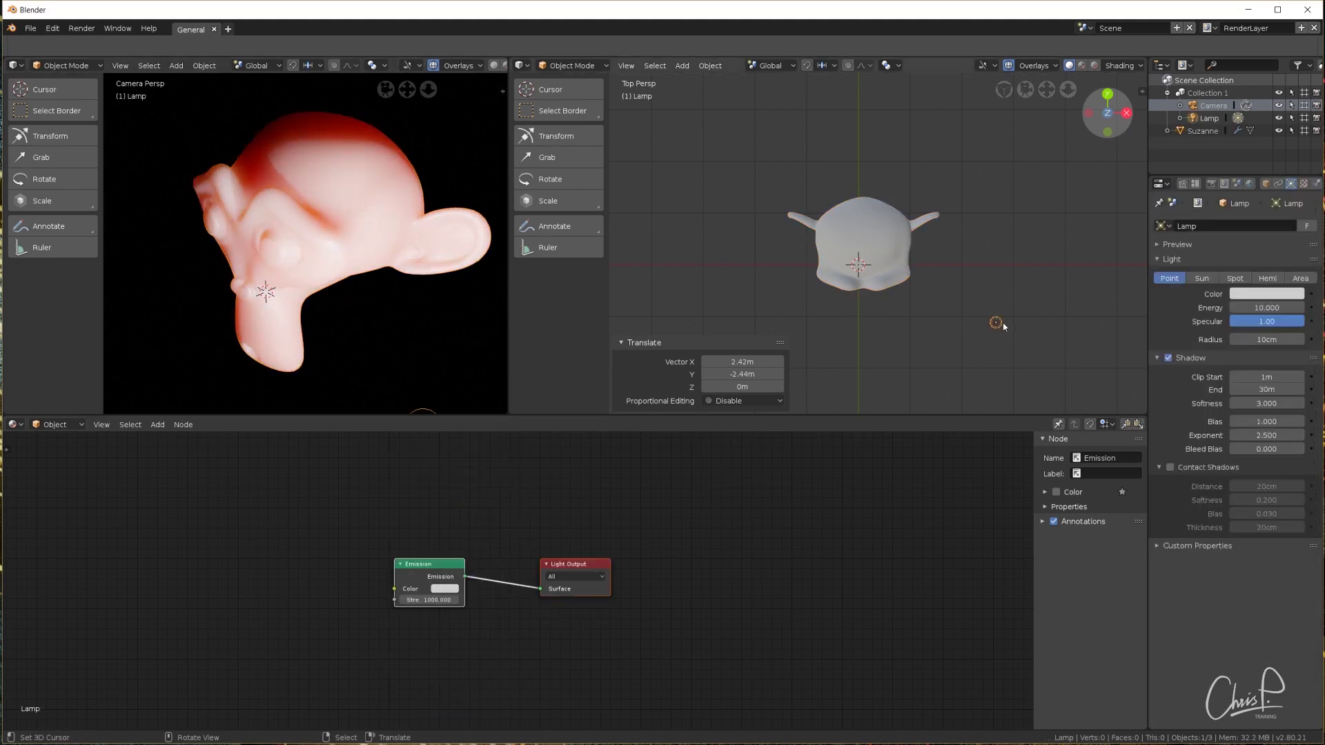
# - Move the lamp behind and slightly below Suzanne using Top and Right views, then reselect Suzanne
pyautogui.press('g')
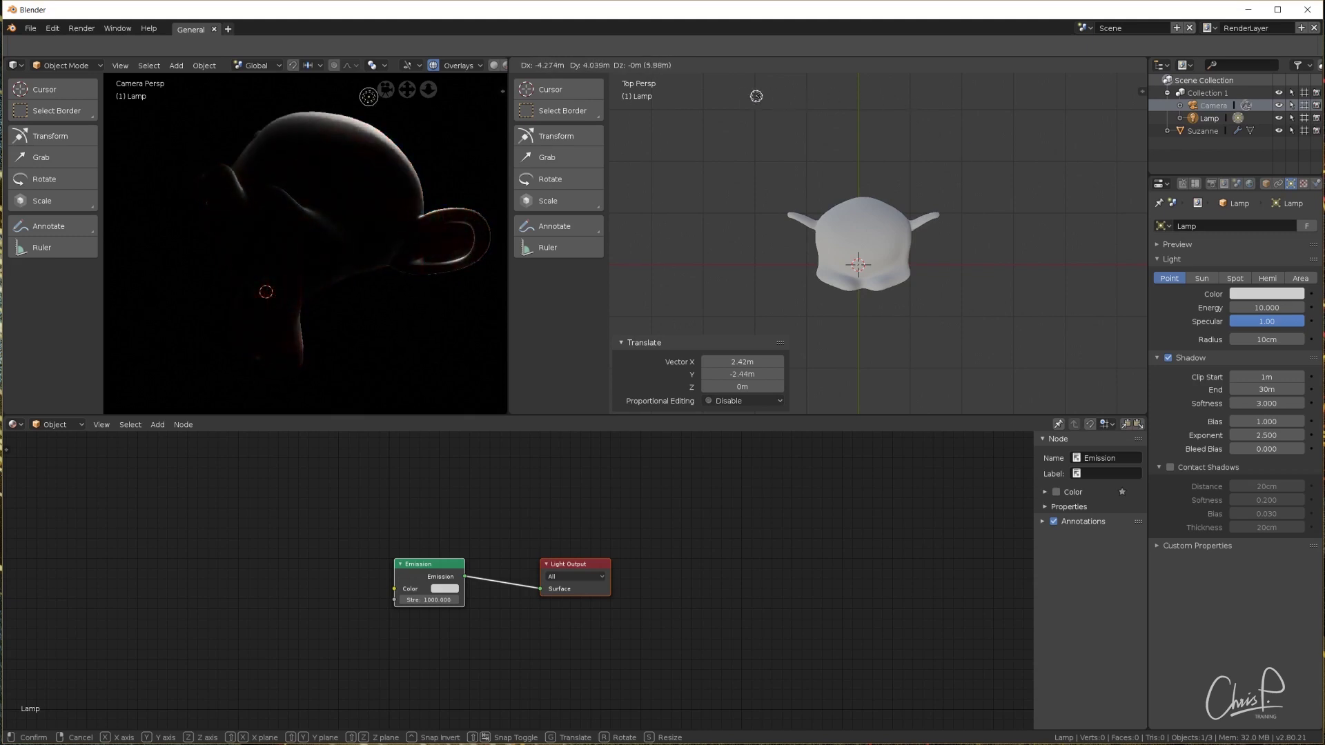
pyautogui.click(759, 121)
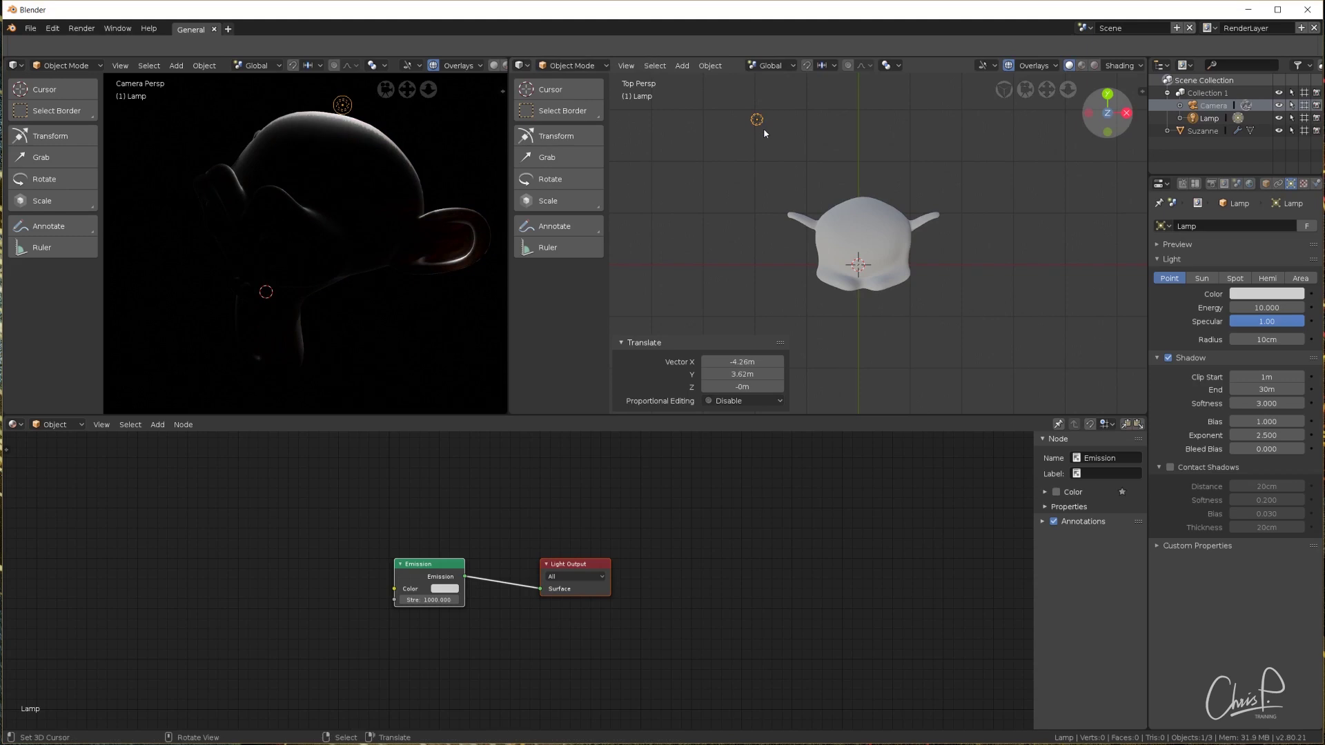
pyautogui.press('KP_3')
pyautogui.press('g')
pyautogui.click(964, 230)
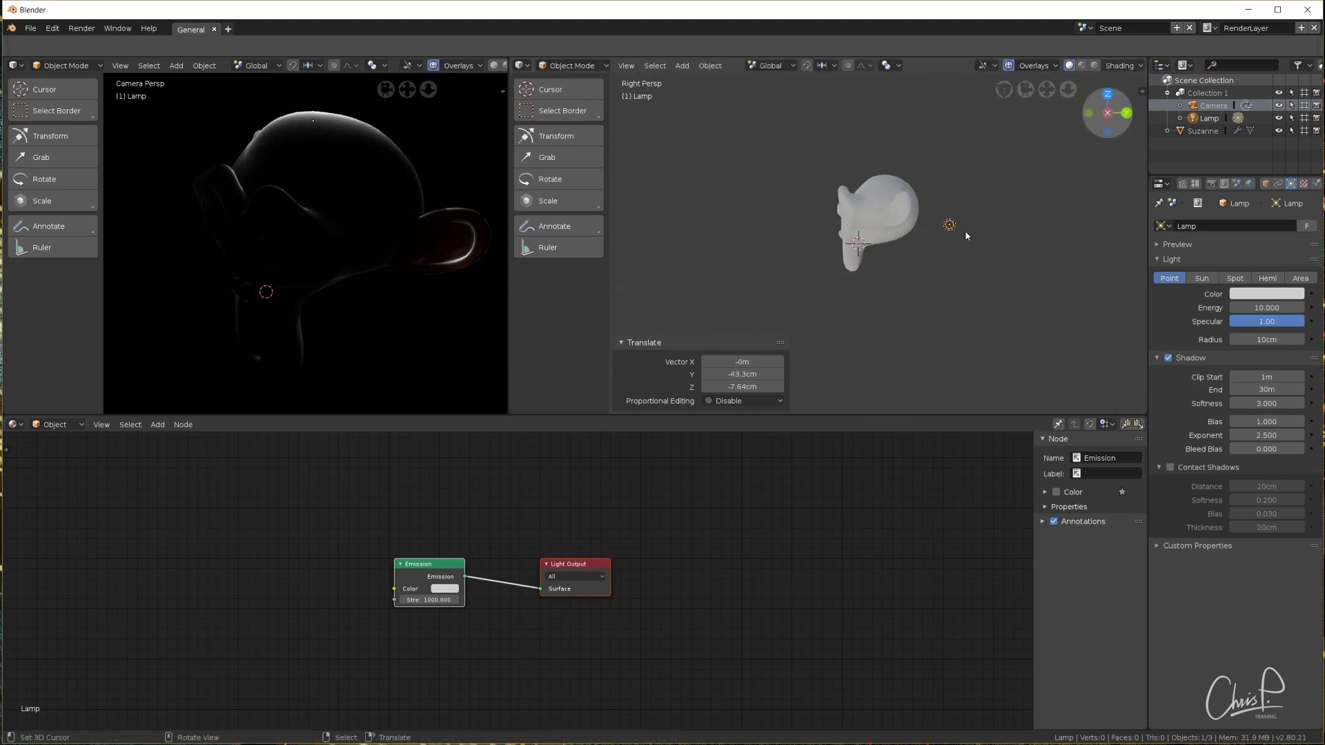
pyautogui.click(876, 204)
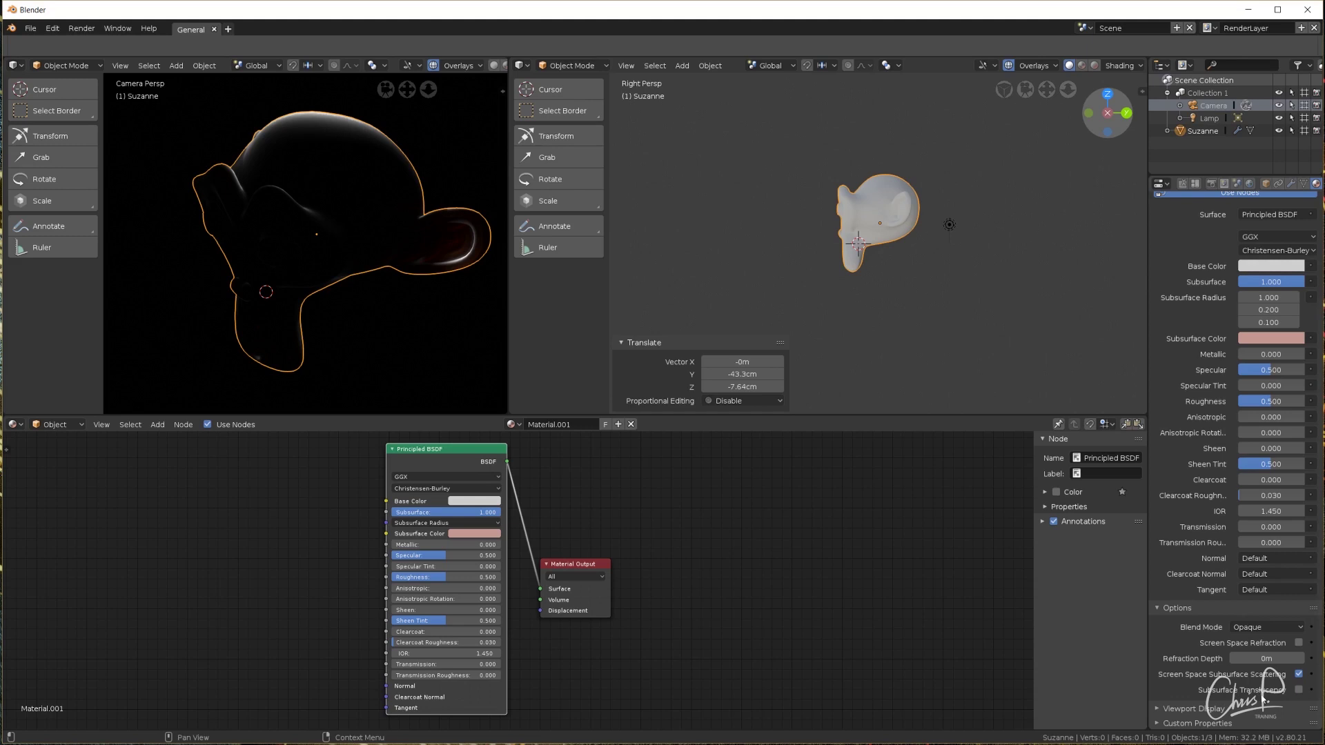
# - Enable Subsurface Translucency on Material.001 and start fine-tuning the lamp's backlight position
pyautogui.click(1299, 690)
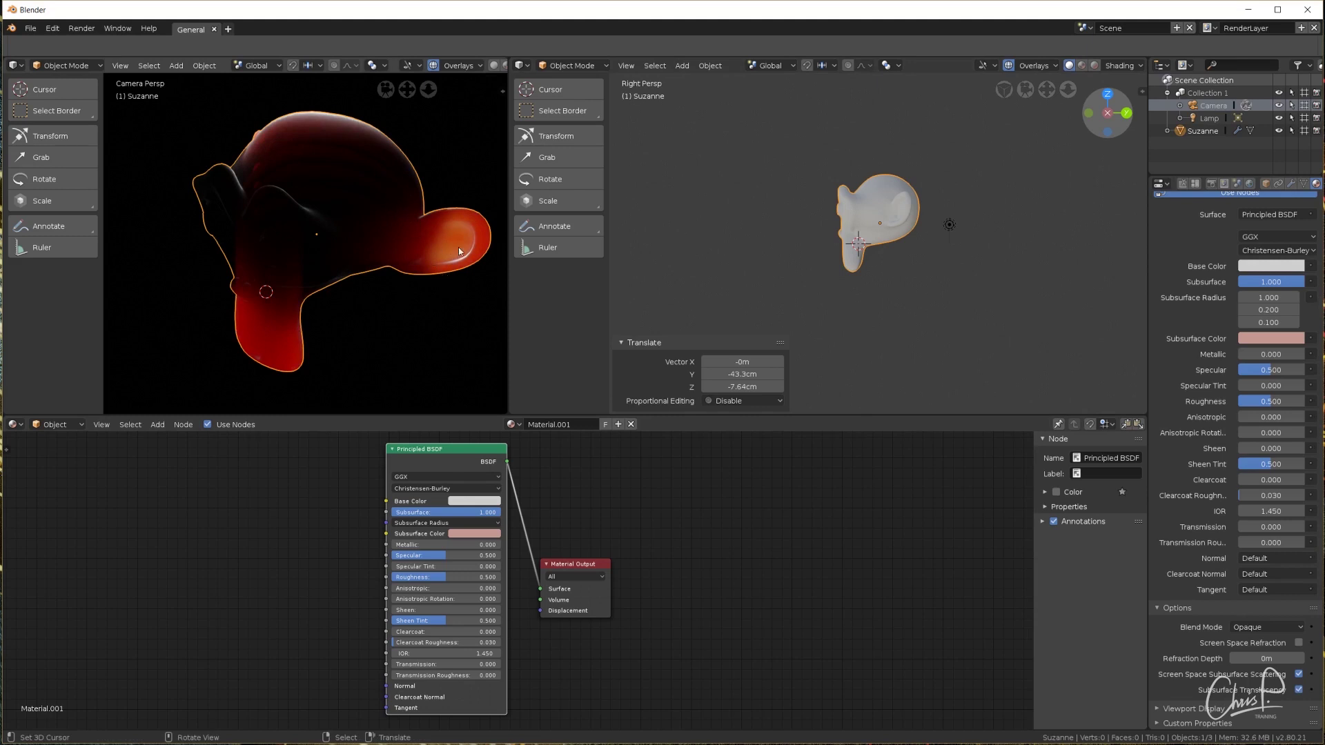
pyautogui.click(950, 228)
pyautogui.press('g')
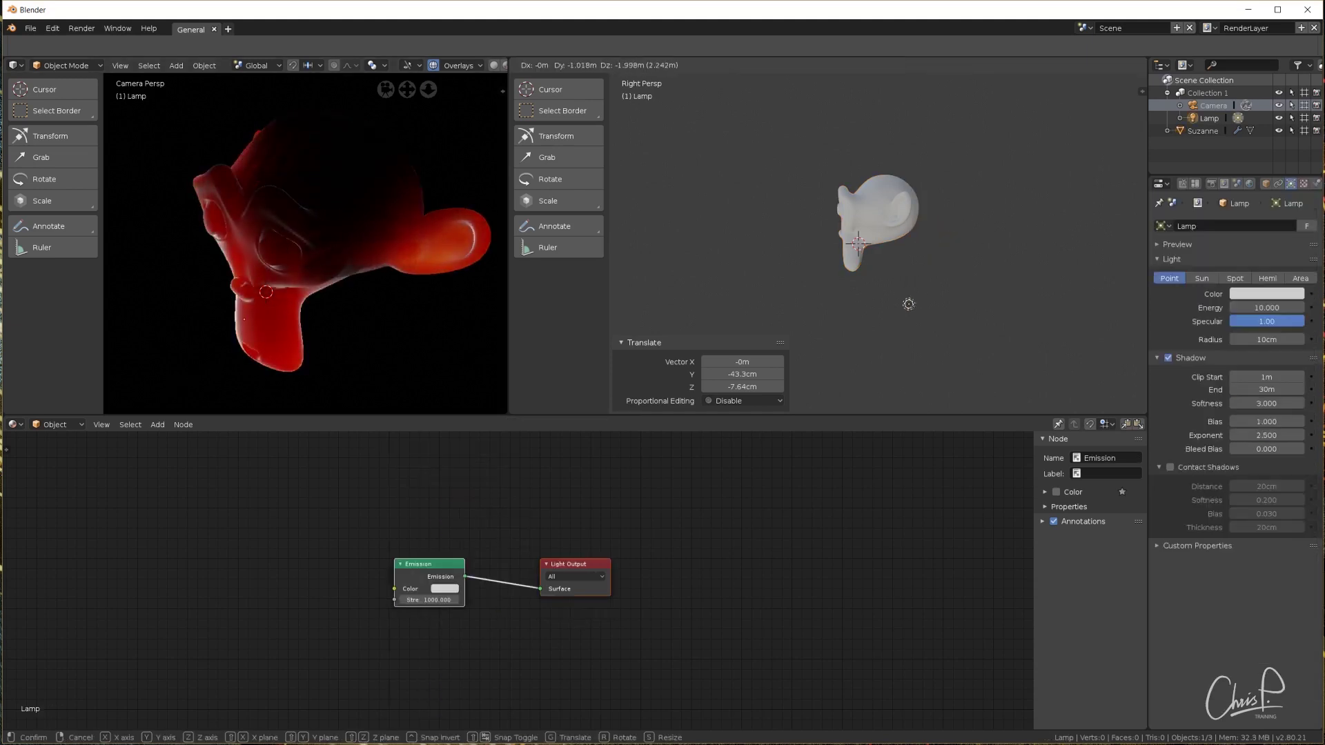